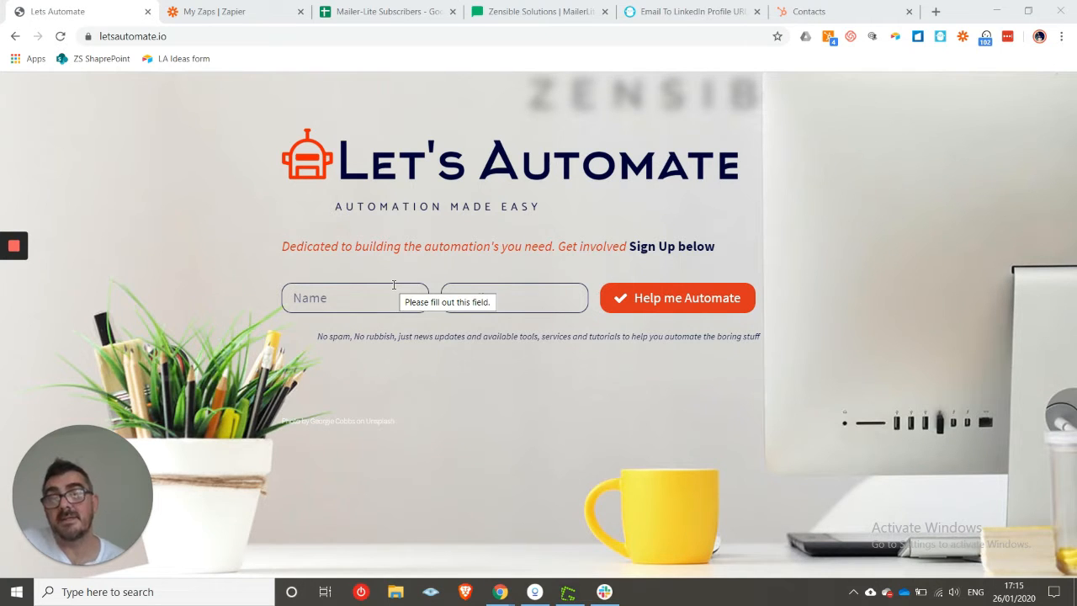
- Look over MailerLite's Add single subscriber form, then return to the Lets Automate zaps in Zapier
click(521, 11)
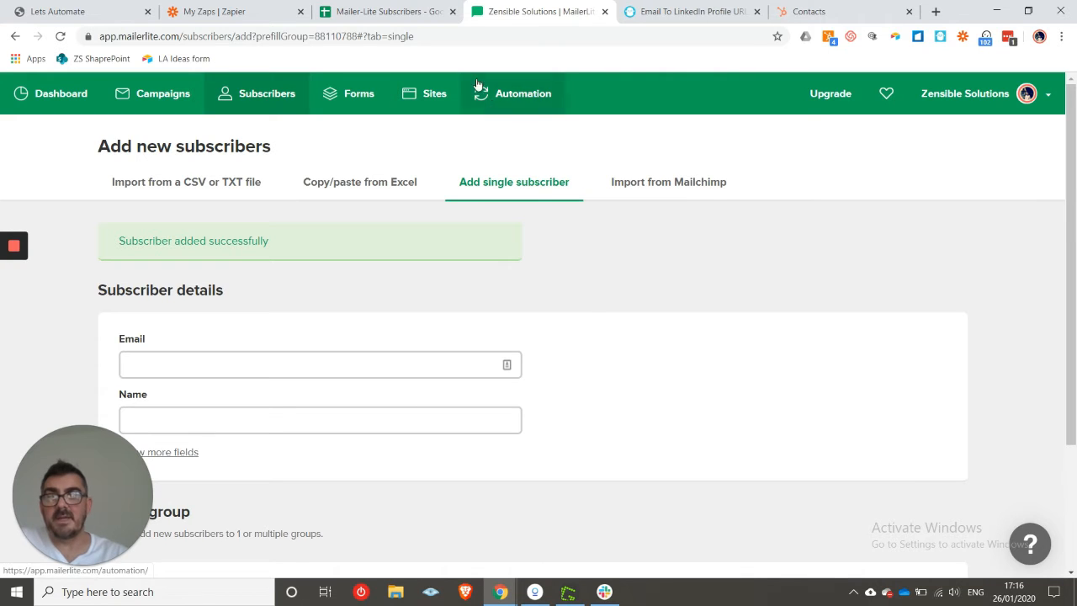
click(252, 11)
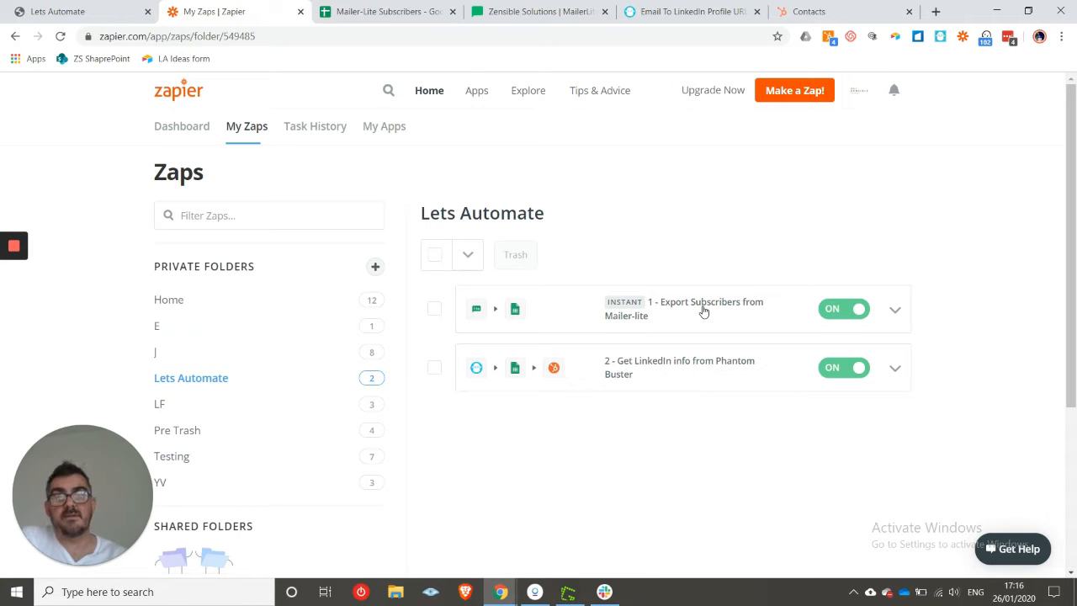
- Compare the Mailer-Lite Subscribers spreadsheet with the two active Lets Automate zaps, then bring up PhantomBuster's finder
click(419, 10)
drag(122, 466, 822, 309)
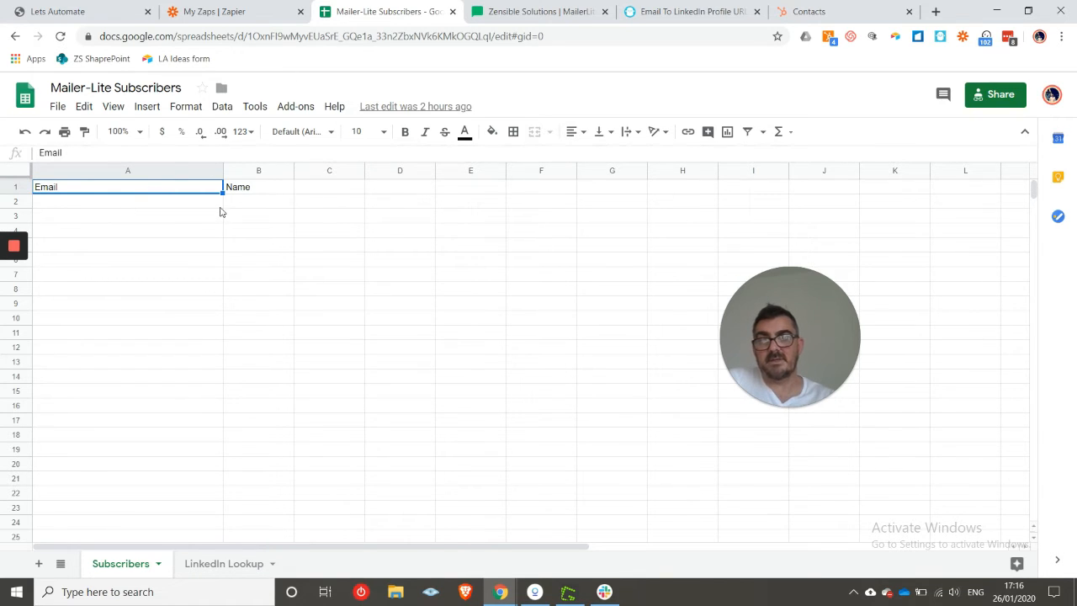
click(262, 7)
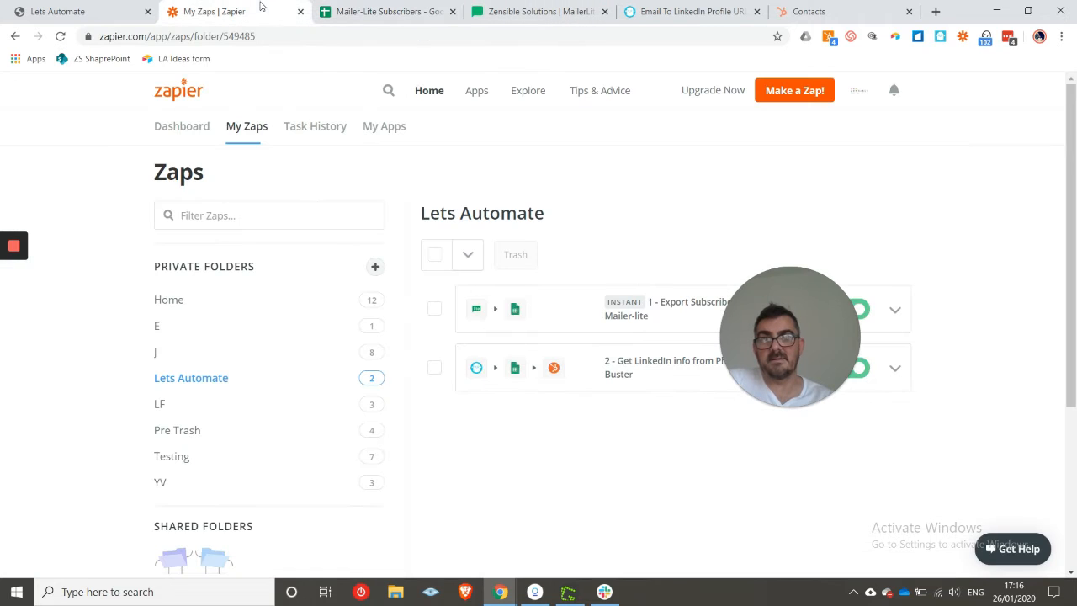
drag(829, 325, 128, 338)
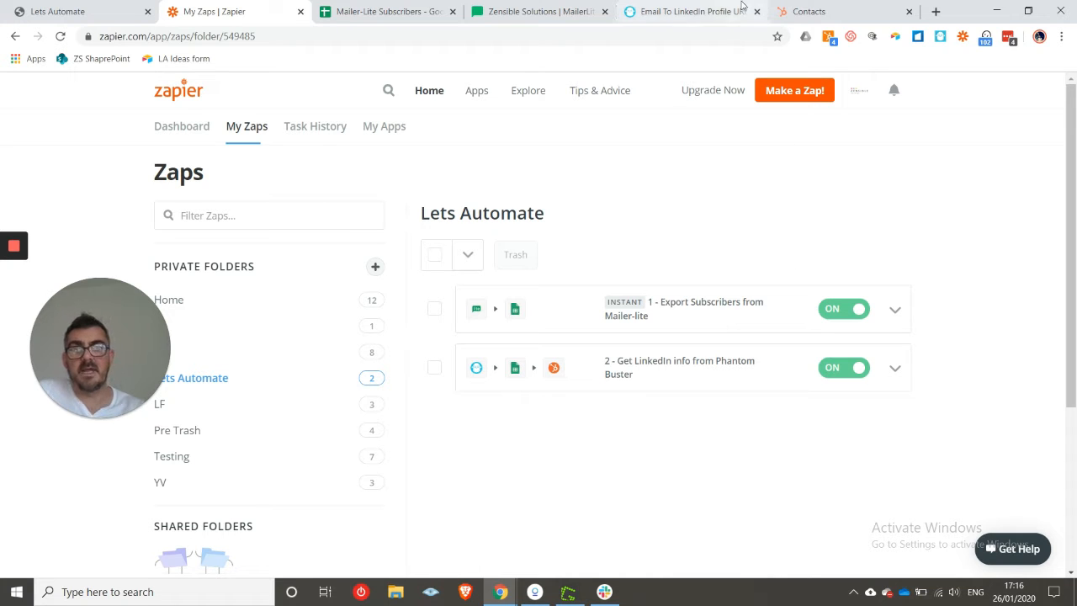
click(696, 7)
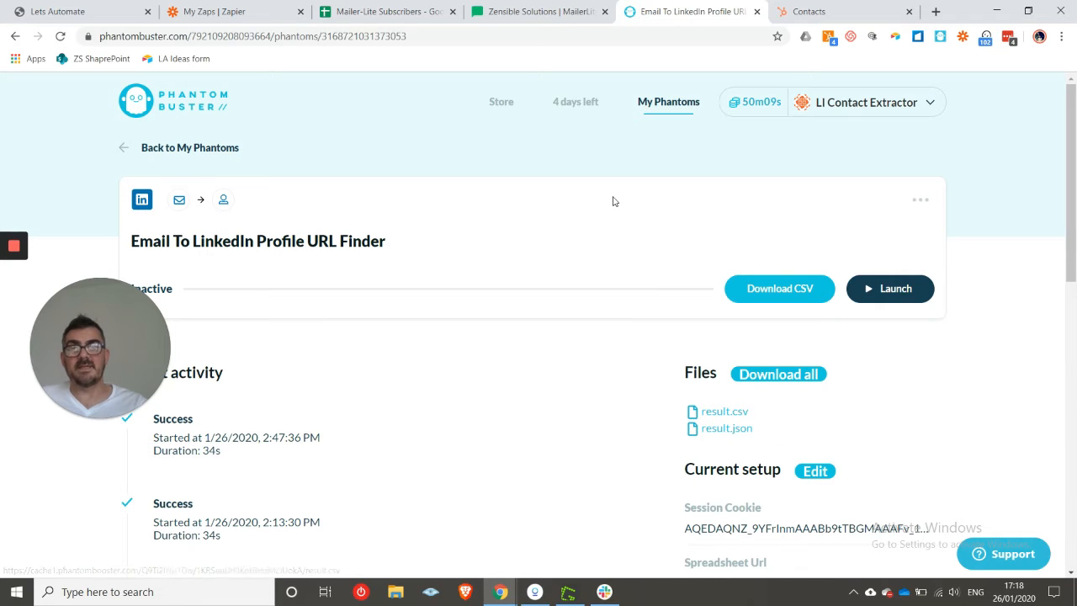
- Inspect the empty LinkedIn Lookup sheet's headers, Profile Name through Connection Degree, between zaps-list checks
click(253, 15)
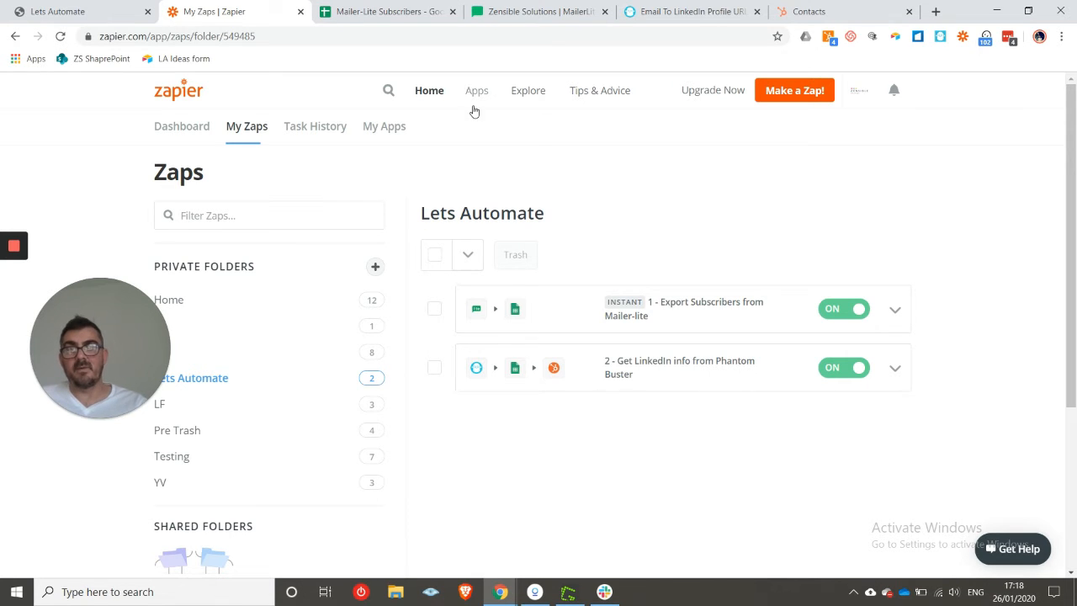
click(386, 12)
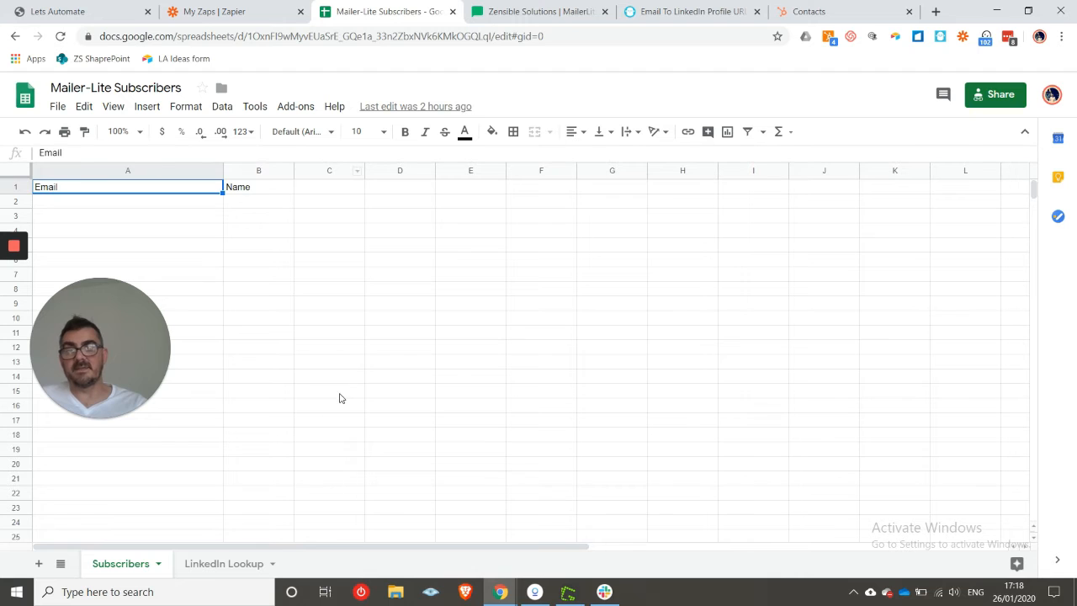
click(234, 566)
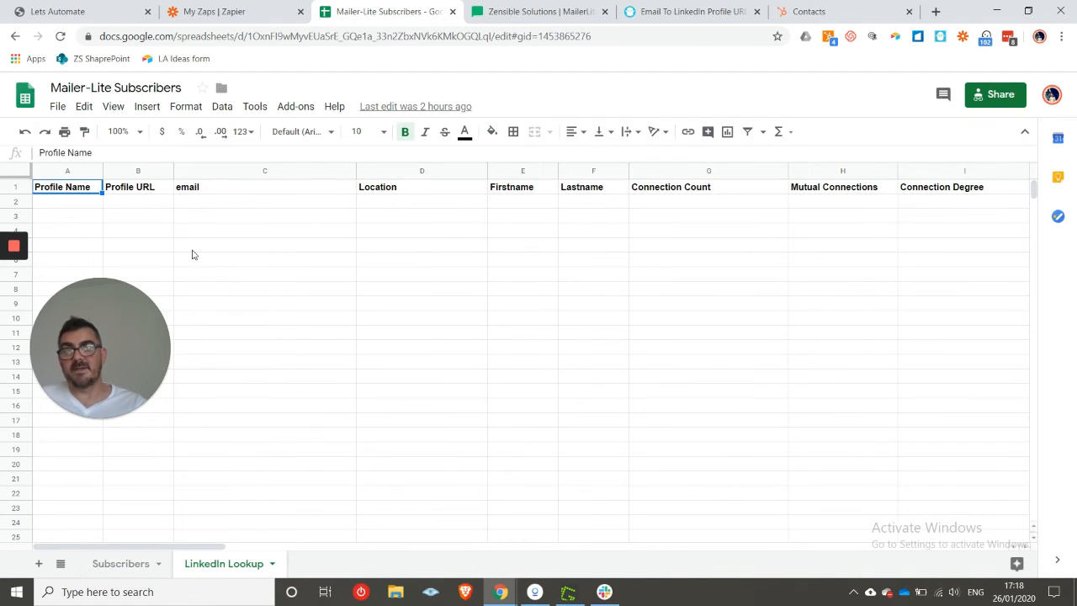
click(255, 11)
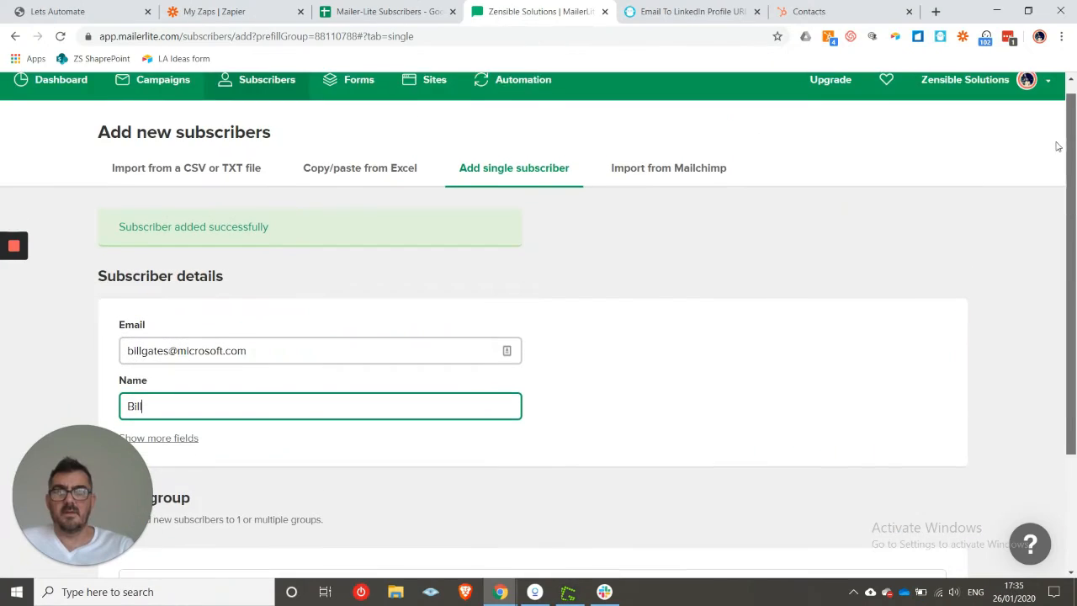
- Add a single MailerLite subscriber using the subscriber's email address and first name
drag(1058, 146, 1066, 176)
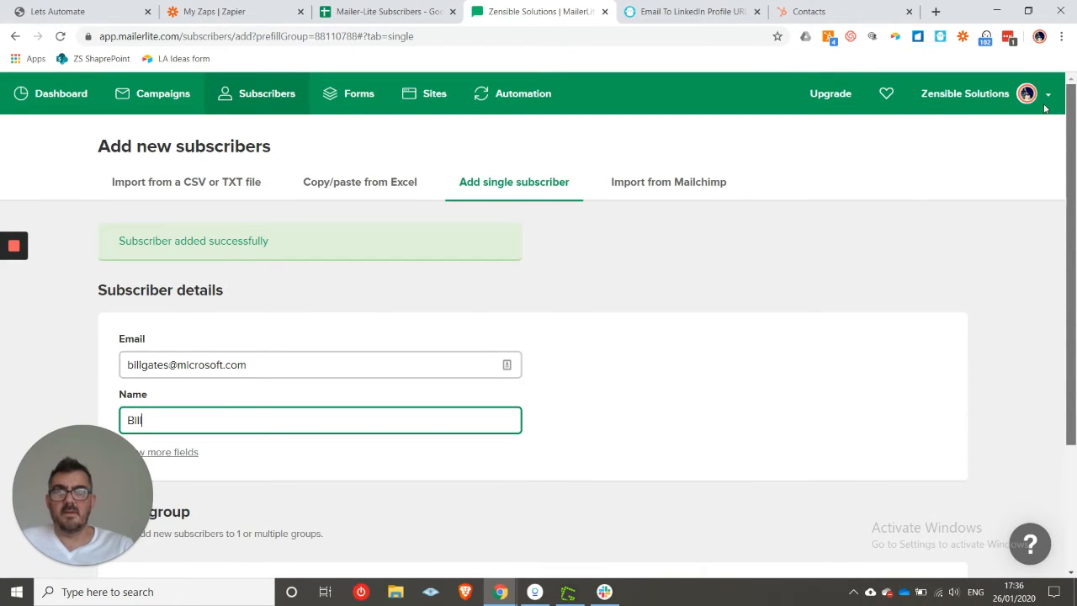
drag(1045, 106, 1066, 189)
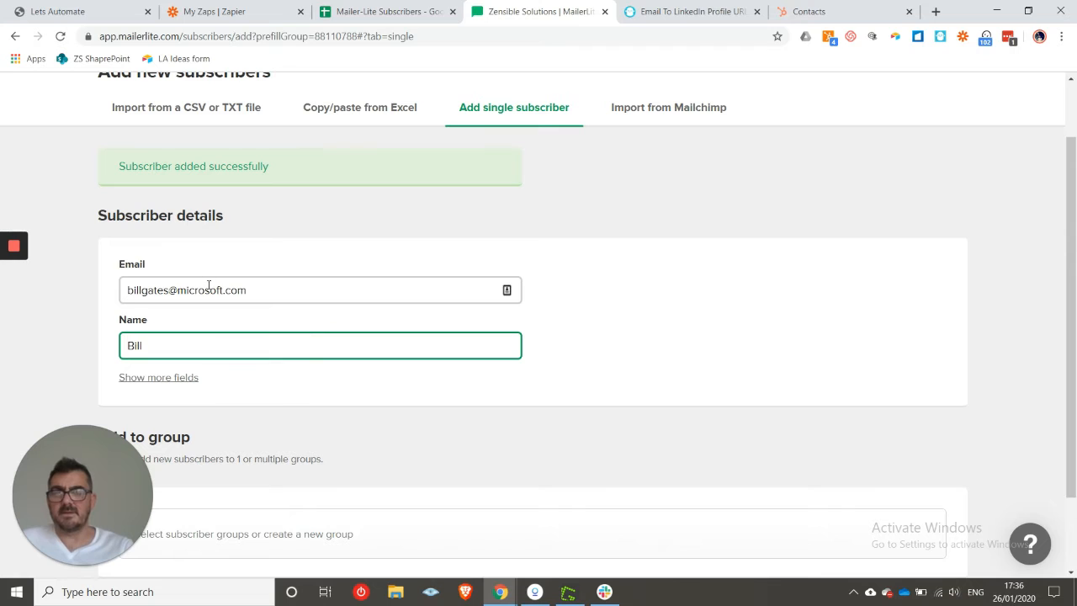
click(262, 281)
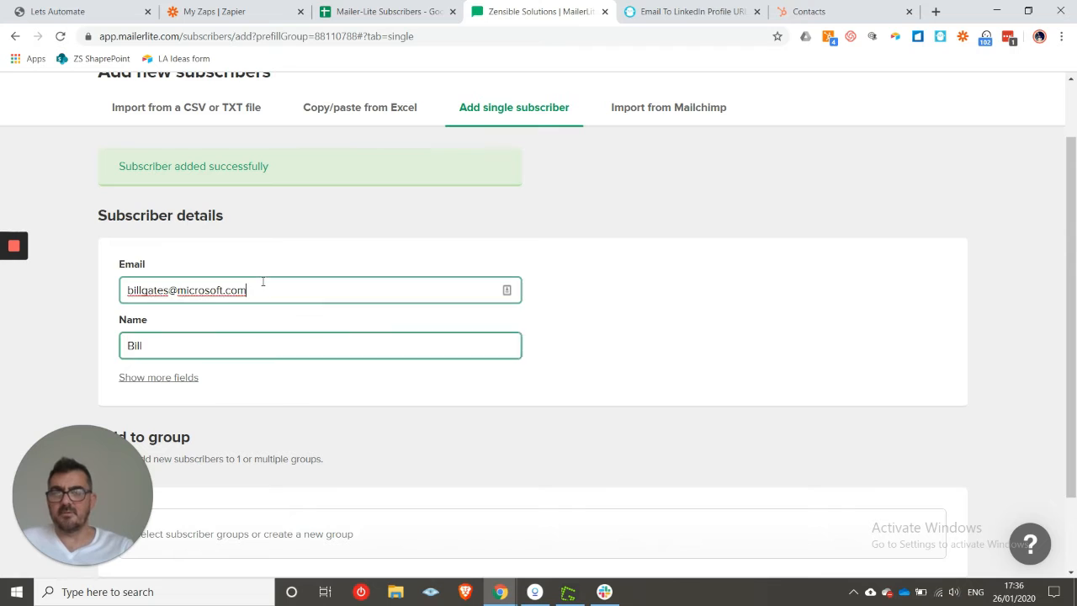
click(252, 340)
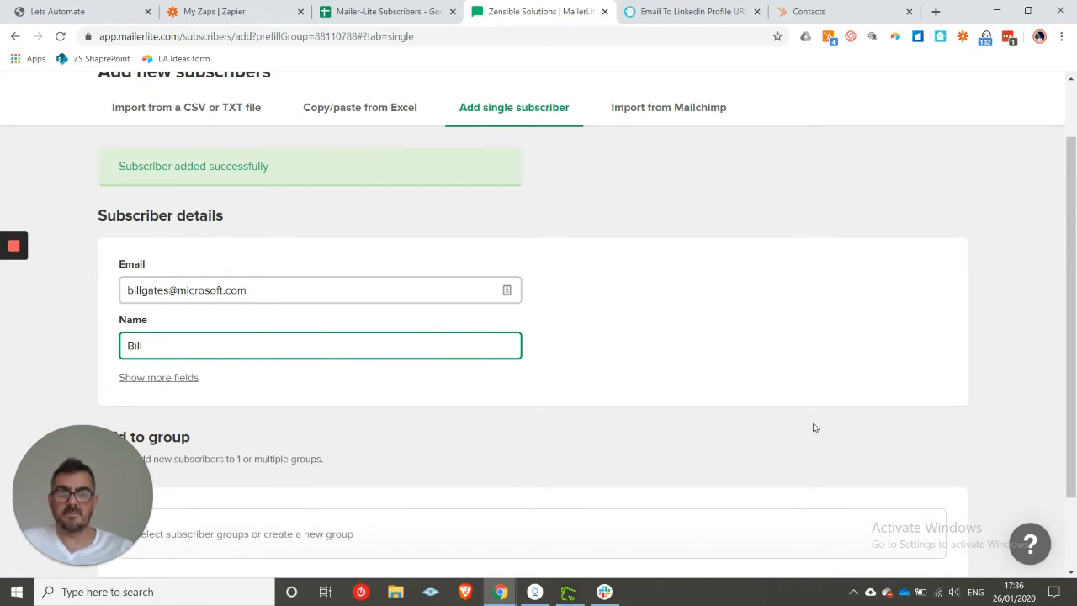
scroll(505, 463, down, 2)
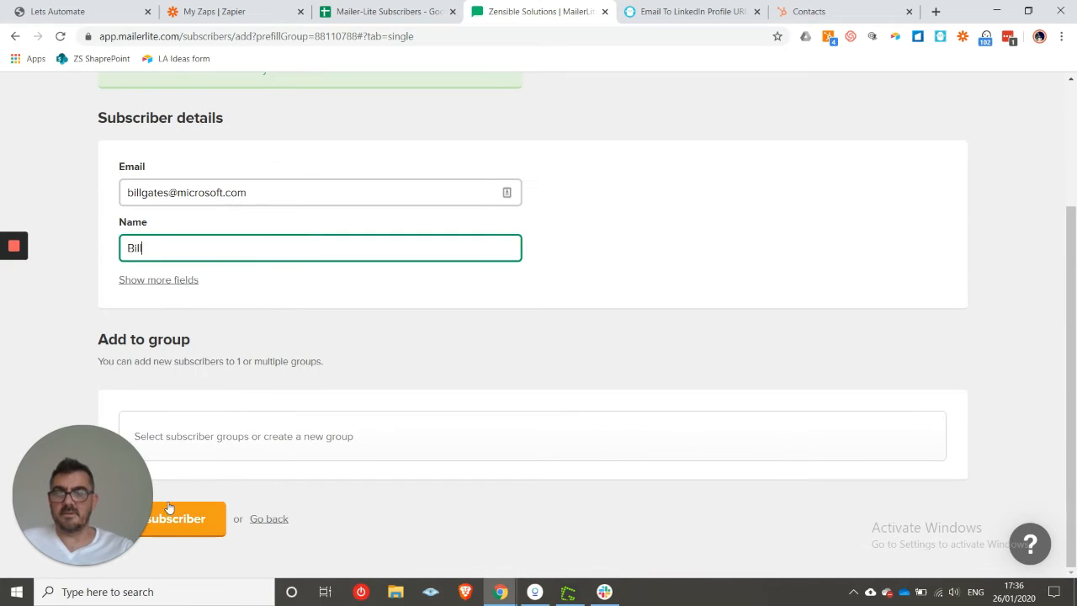
click(168, 507)
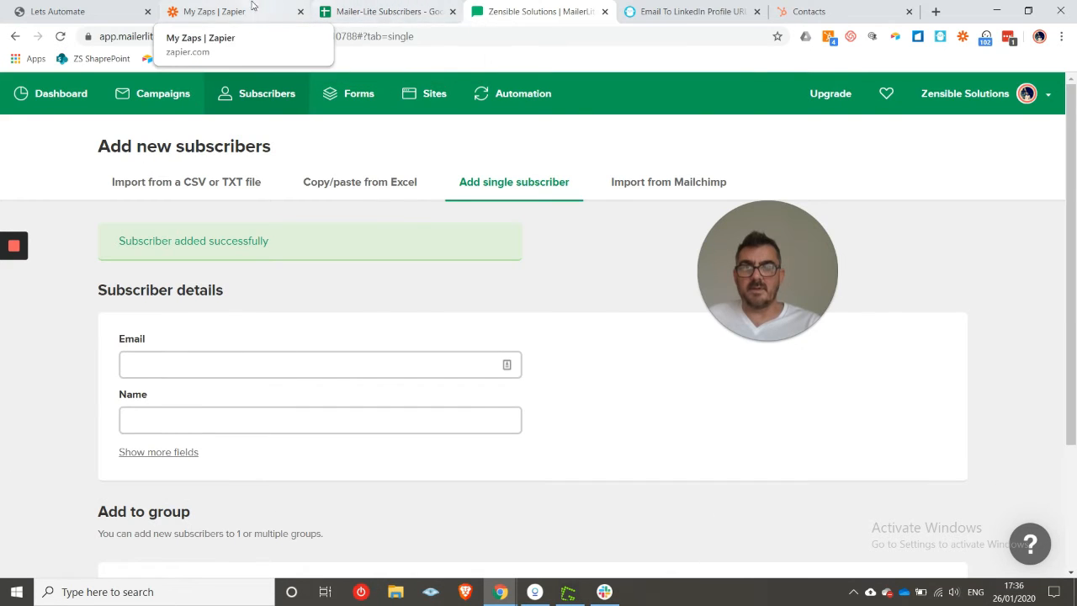
- Verify the new subscriber's email in A2 and first name in B2 of the Subscribers sheet, rechecking after the zaps list
click(253, 7)
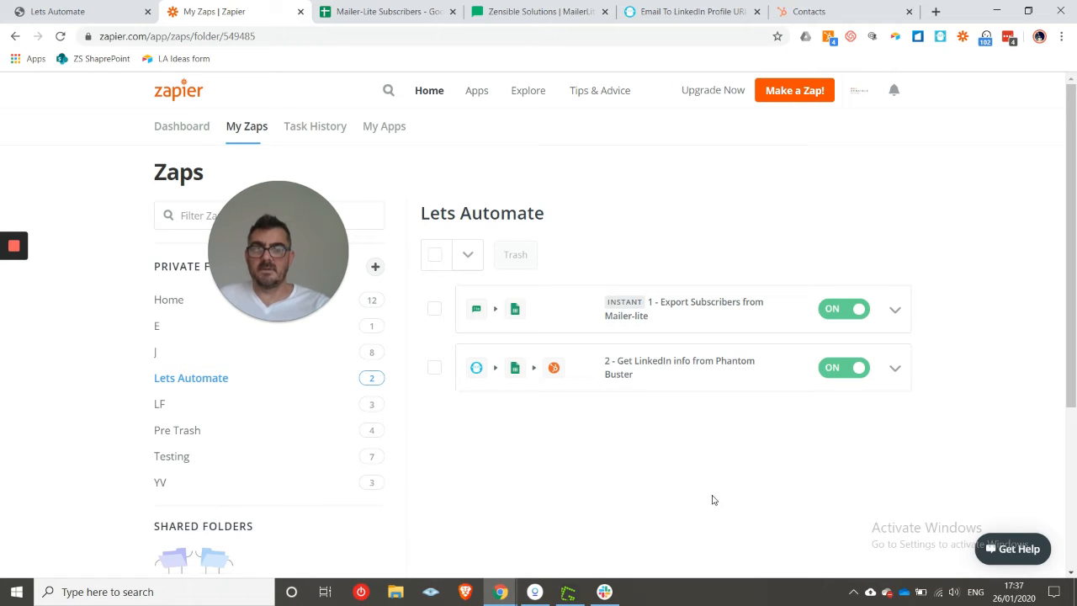
click(362, 11)
click(127, 391)
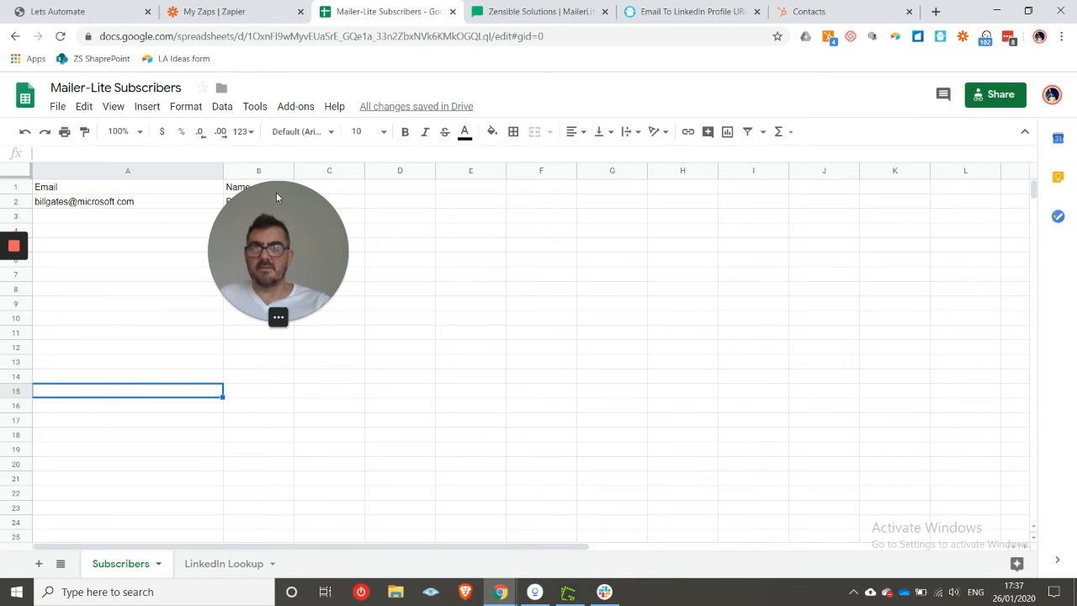
drag(276, 196, 469, 244)
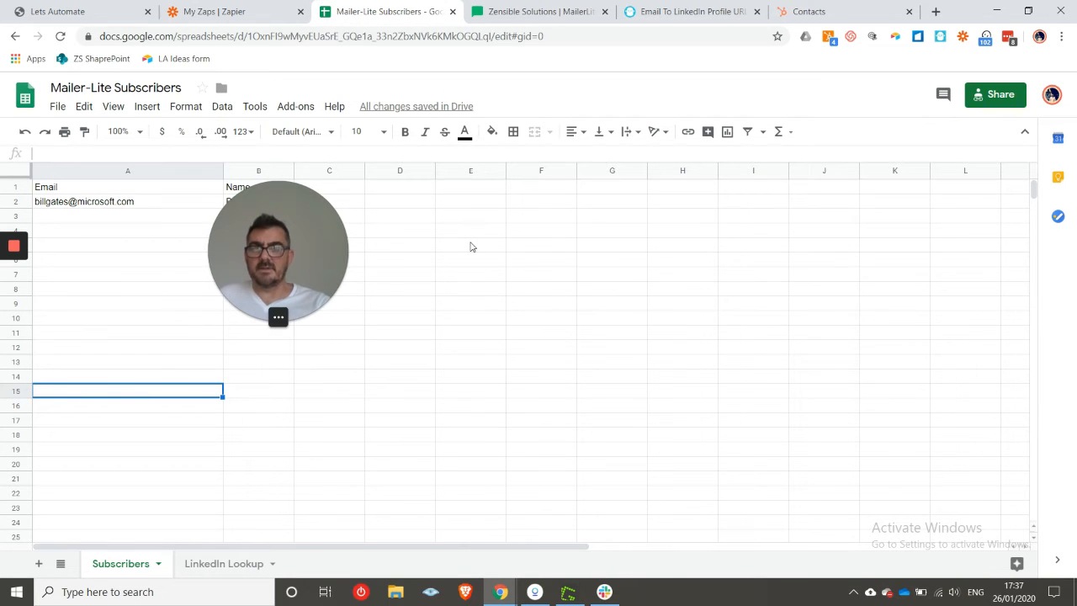
click(136, 204)
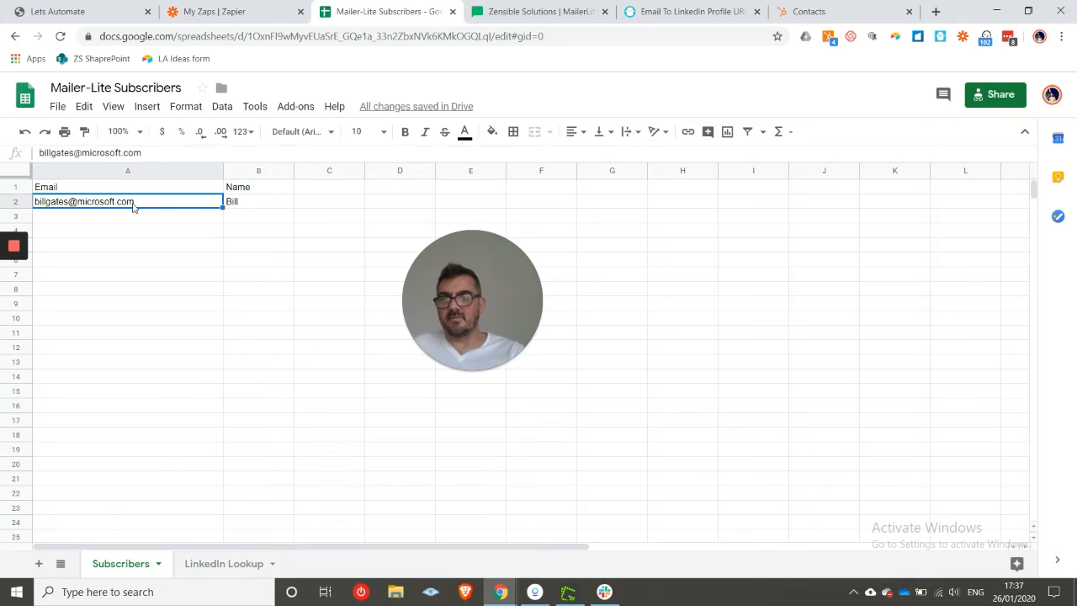
click(247, 209)
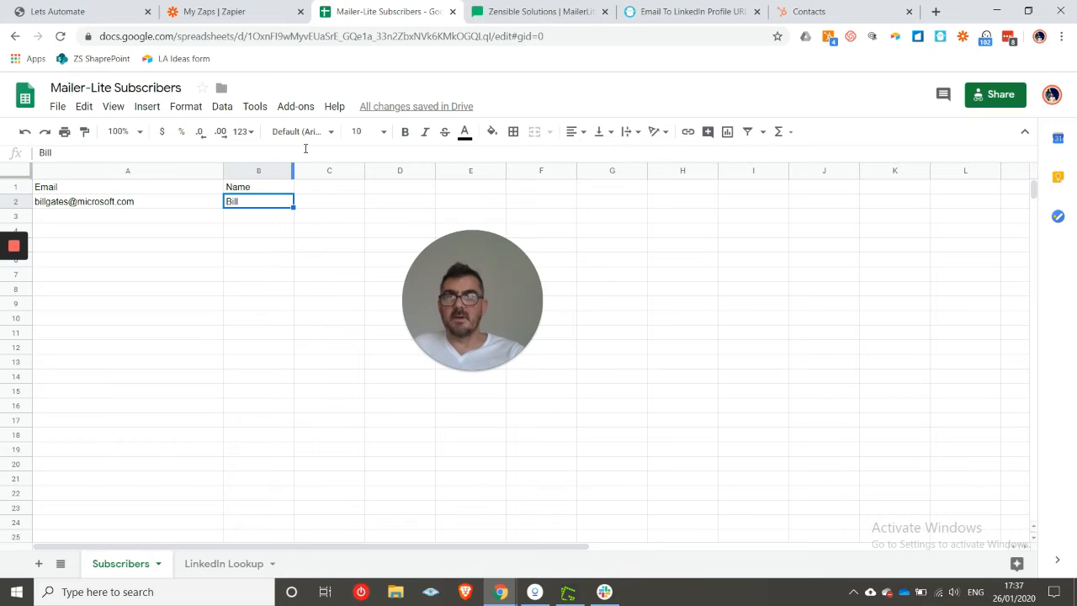
click(254, 17)
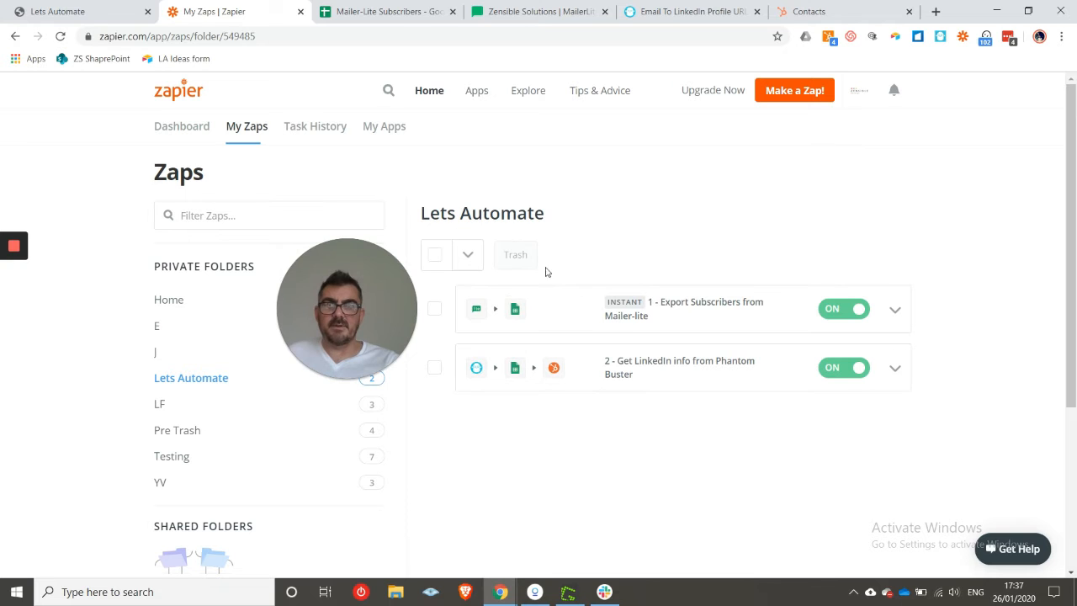
click(389, 12)
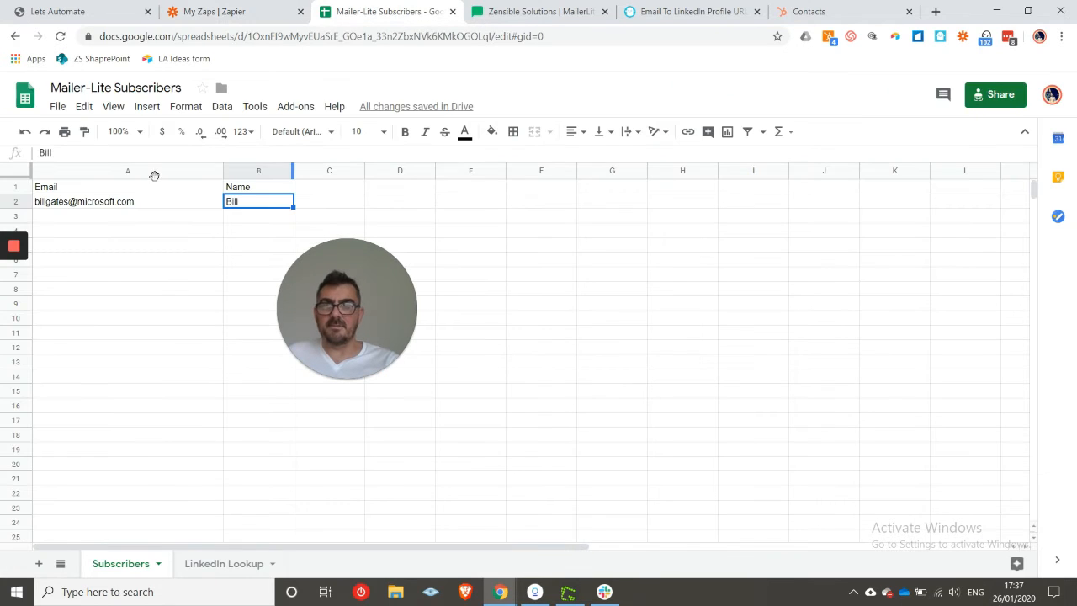
click(134, 204)
click(248, 206)
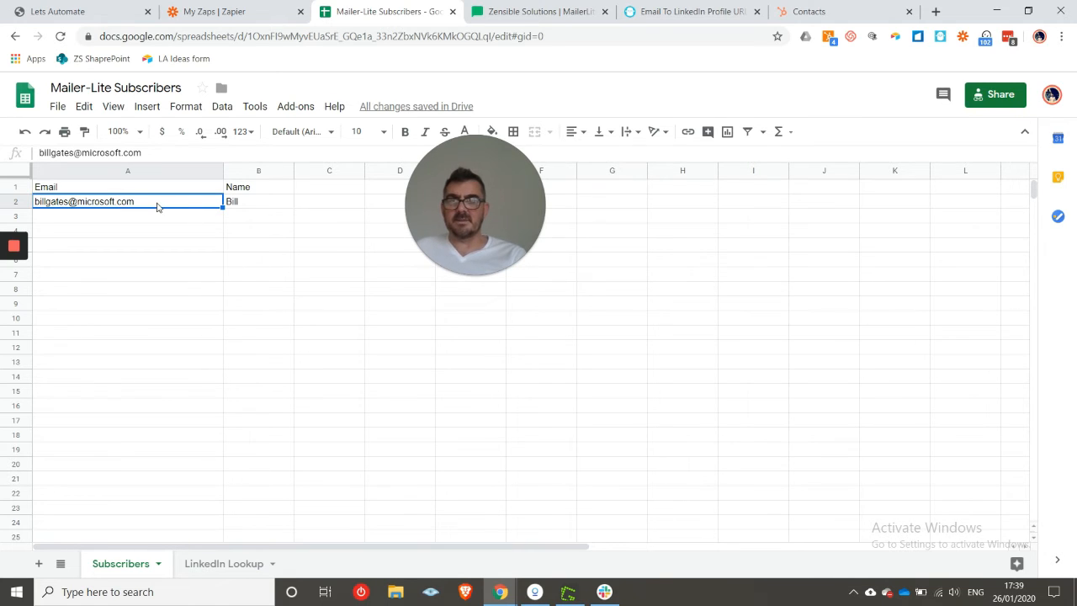
- Replace the contents of cell A2 with the subscriber's full e-mail address
double_click(156, 205)
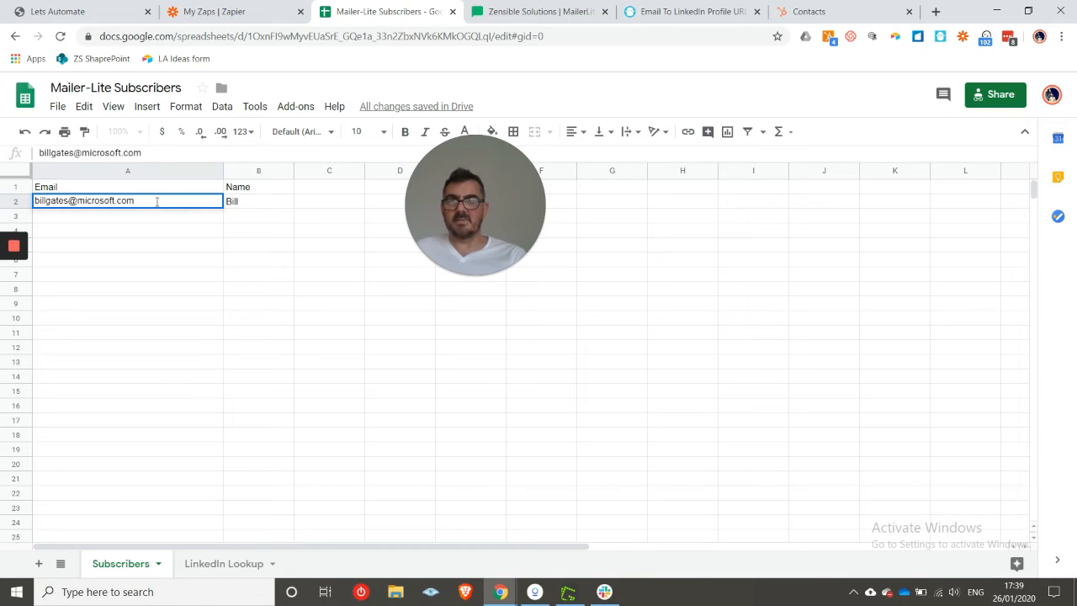
drag(156, 202, 36, 213)
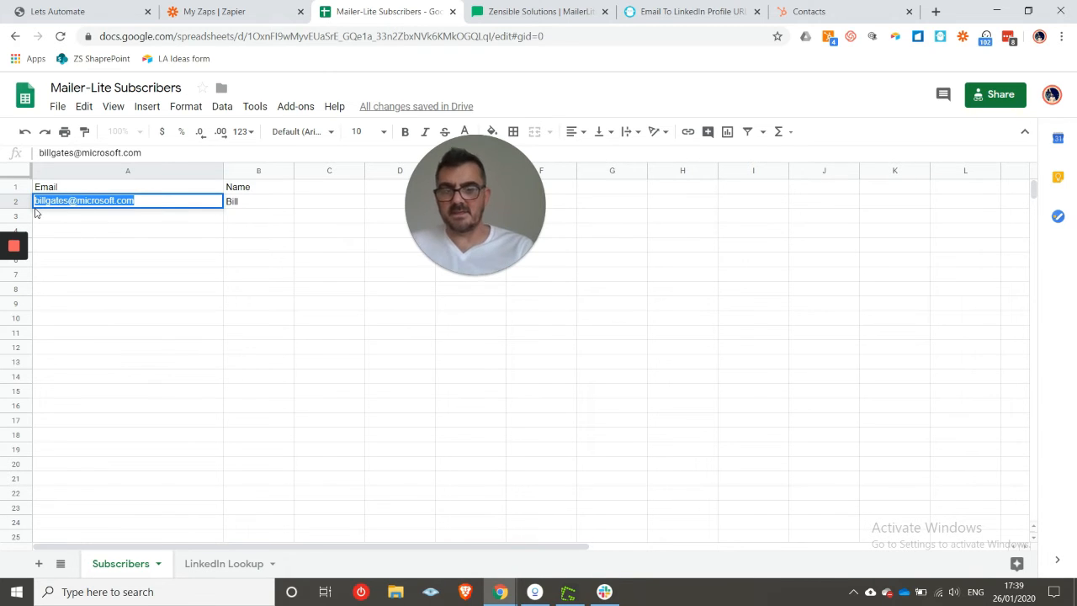
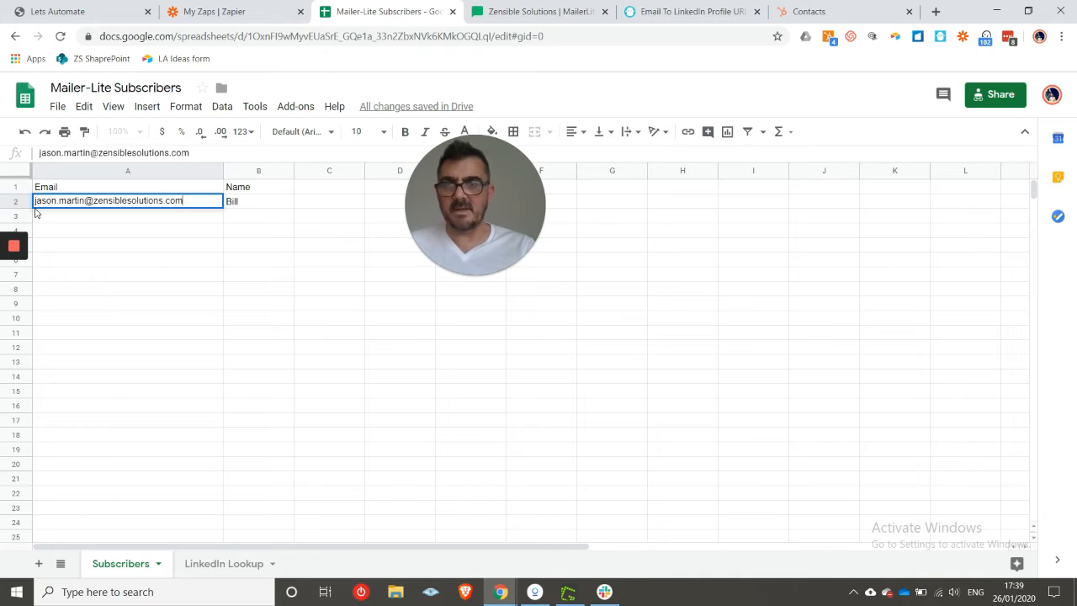
click(107, 332)
click(187, 203)
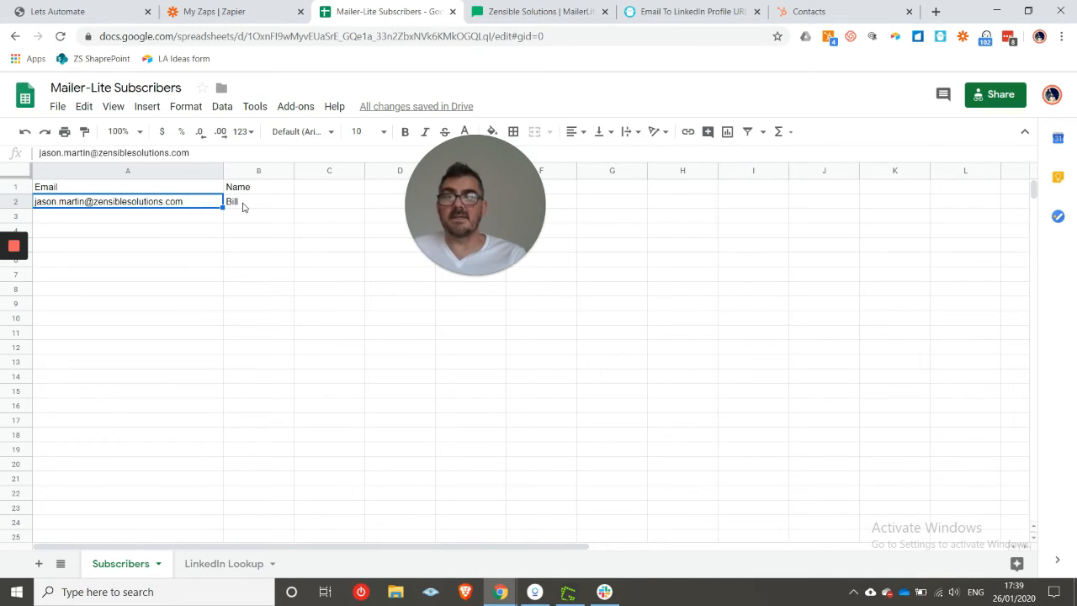
- Glance at the LinkedIn Lookup sheet, then go to PhantomBuster's Email To LinkedIn Profile URL Finder
click(227, 566)
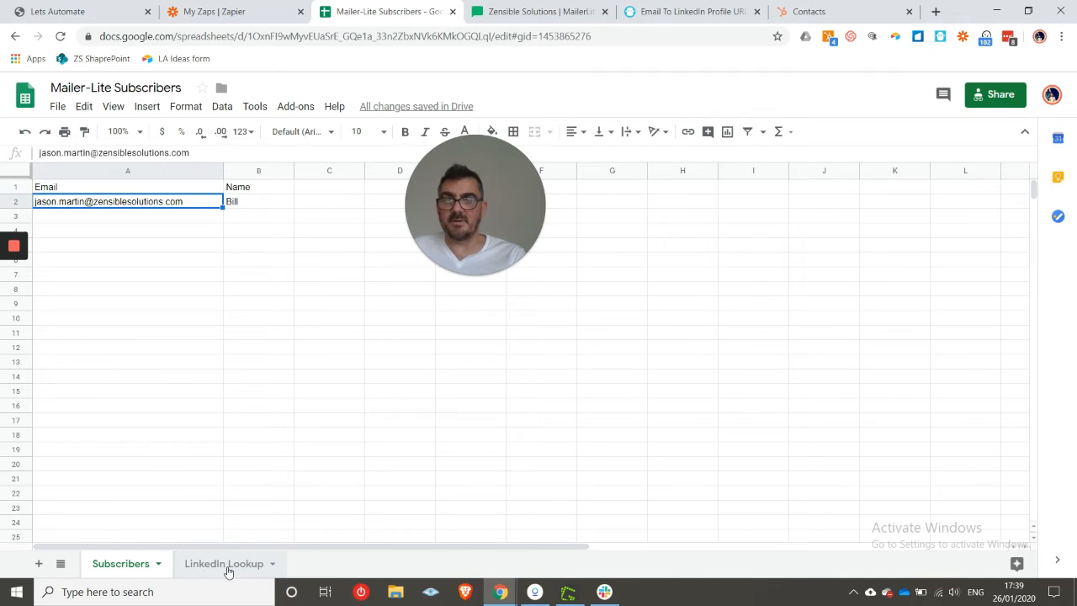
click(124, 565)
click(688, 9)
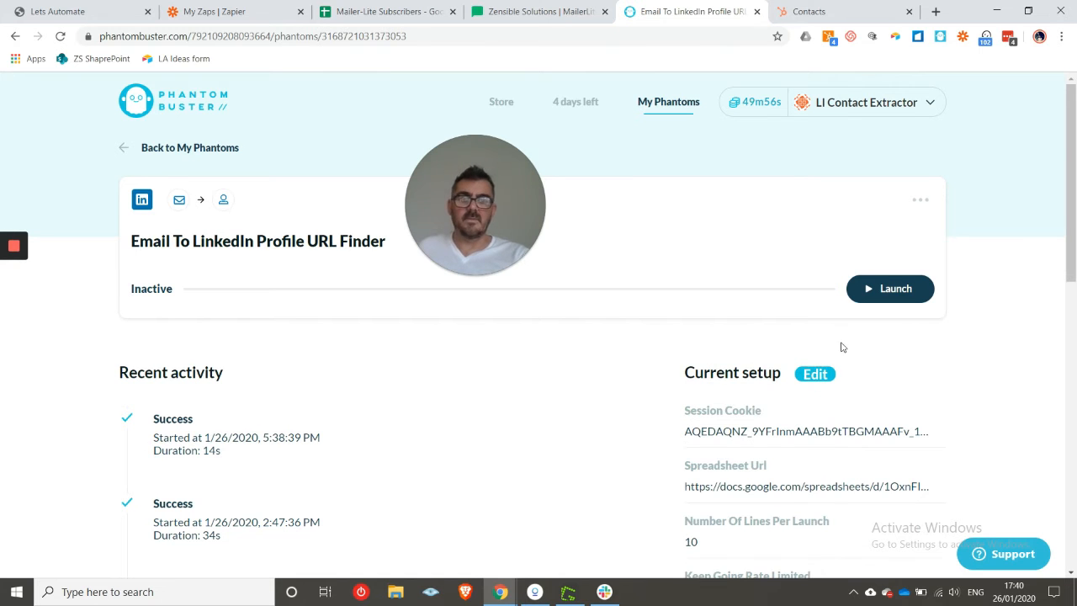
- Launch a run of the Email To LinkedIn Profile URL Finder phantom
drag(1075, 237, 1075, 334)
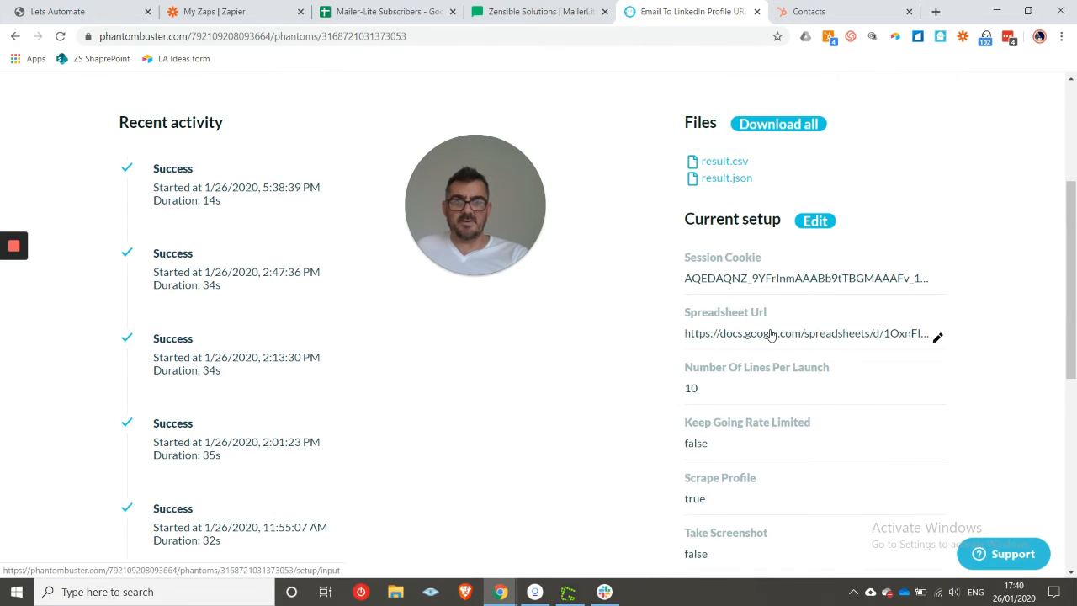
click(374, 11)
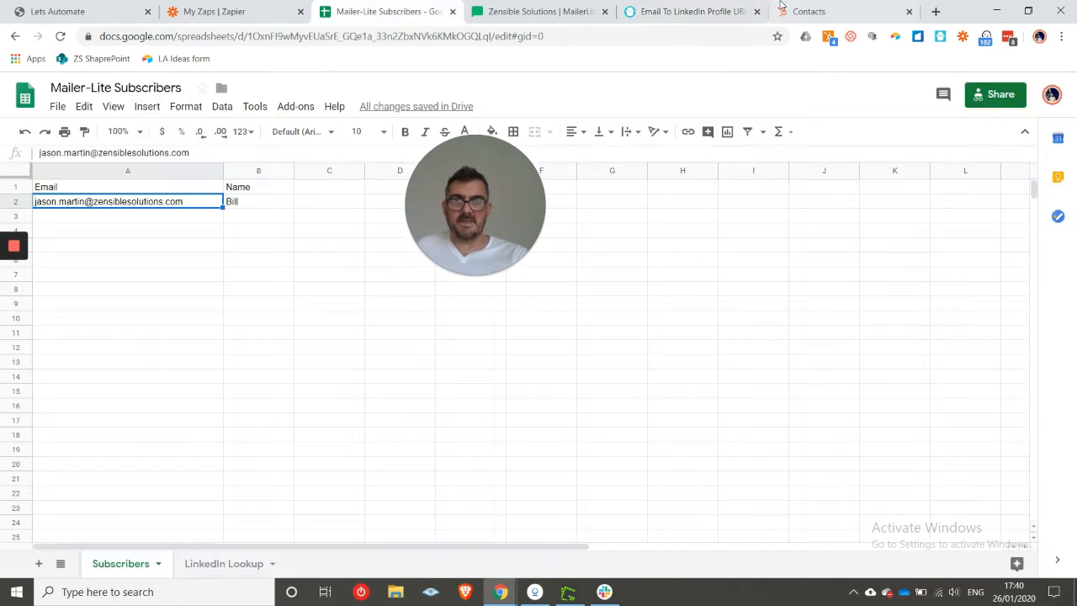
click(719, 6)
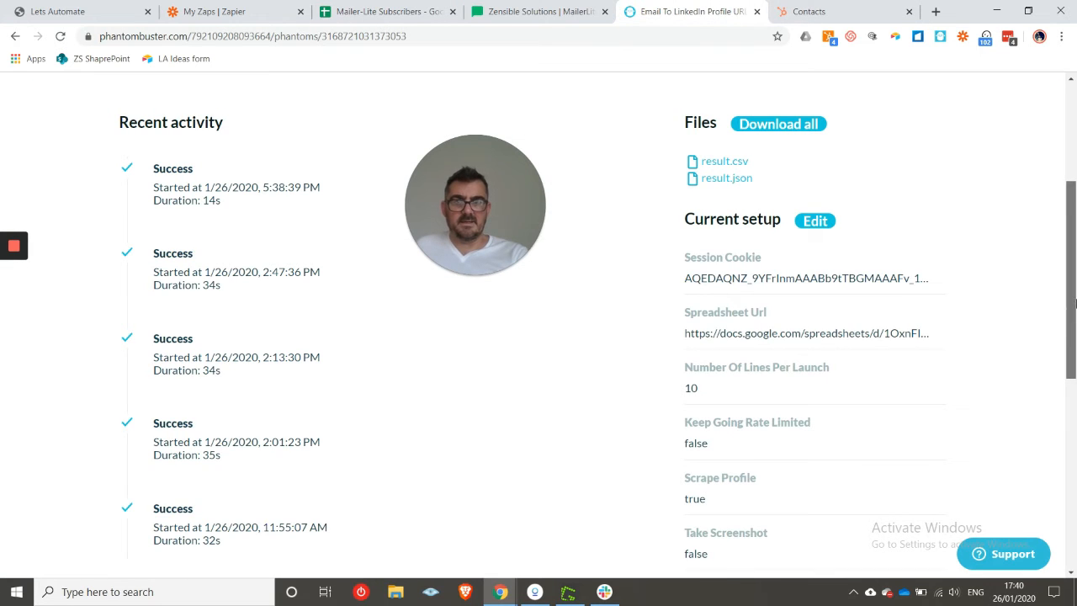
scroll(1053, 373, down, 2)
scroll(1051, 373, up, 5)
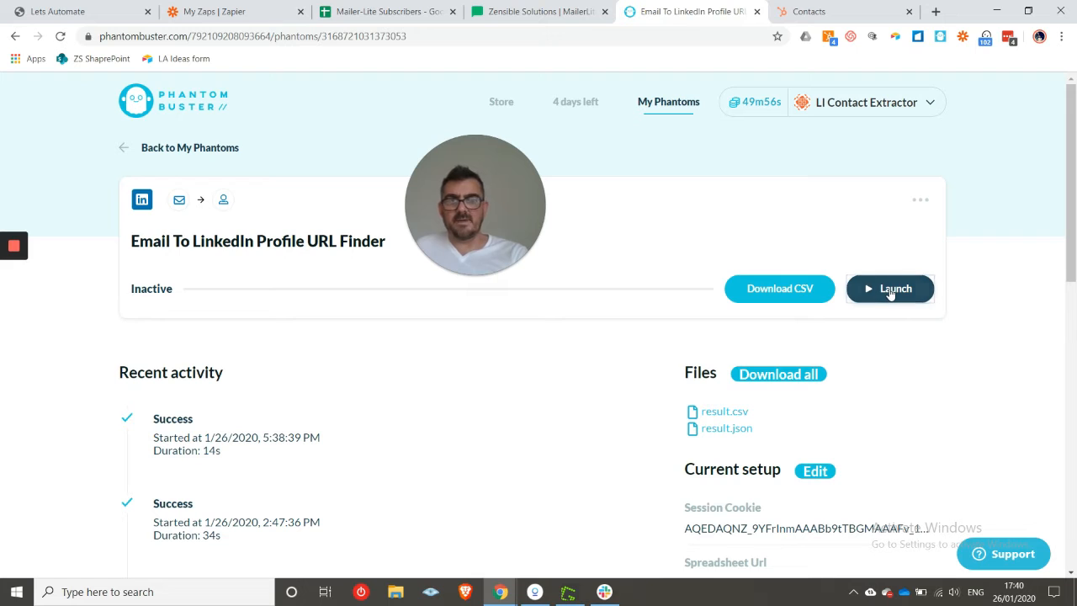
click(889, 295)
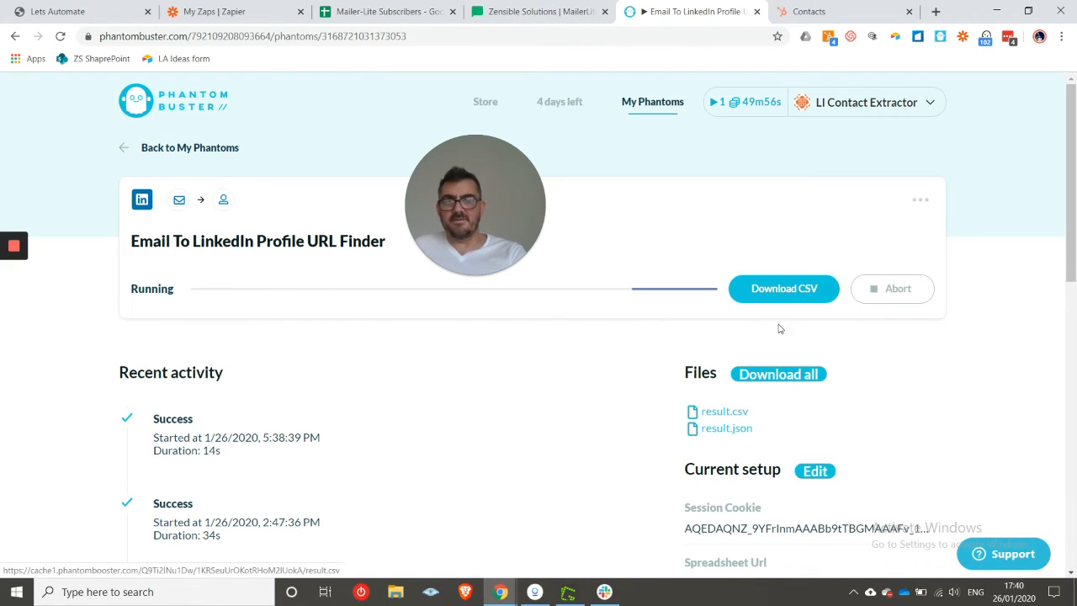
- Monitor the run until a new 34s Success entry appears with result.csv and result.json
click(247, 8)
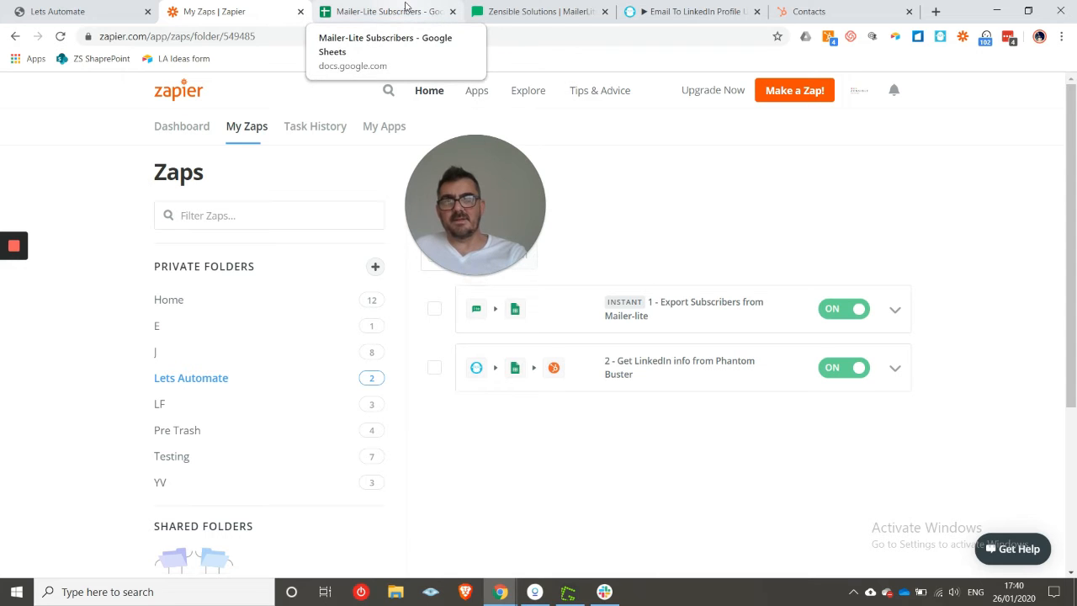
click(671, 11)
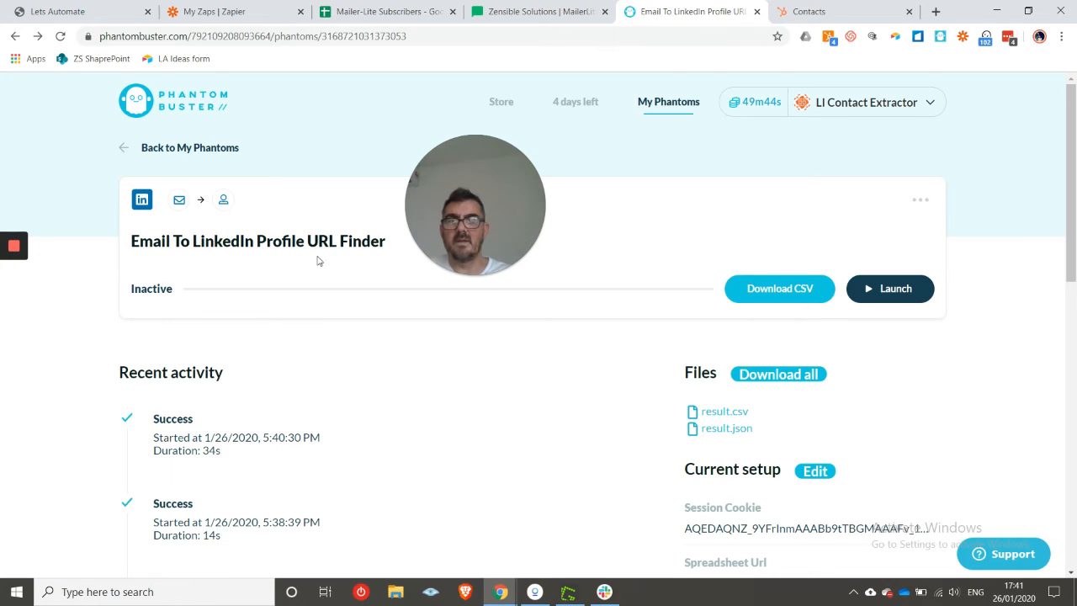
click(261, 12)
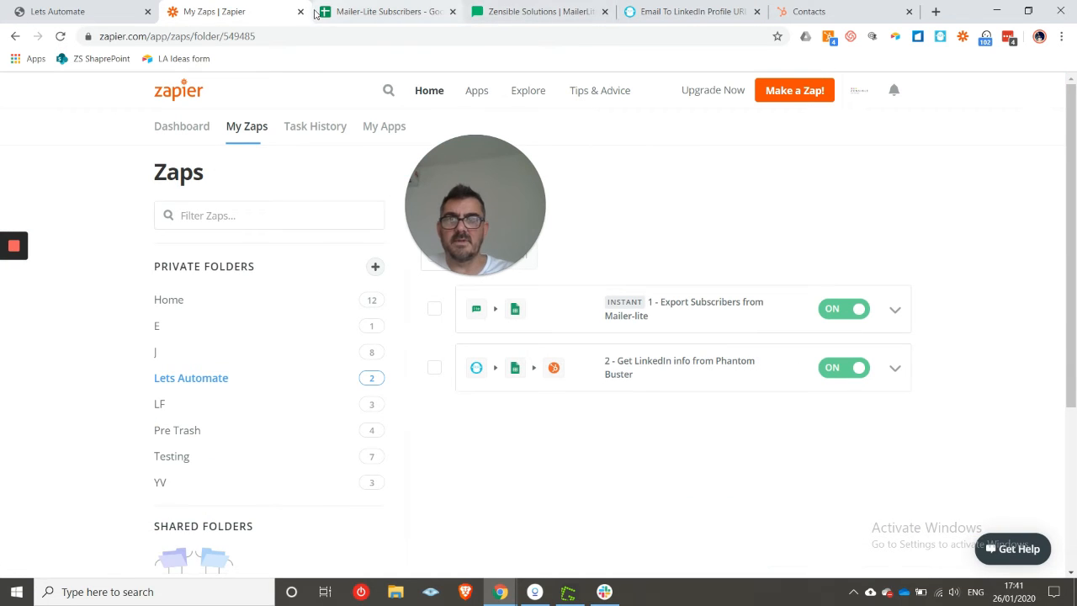
click(361, 12)
click(207, 562)
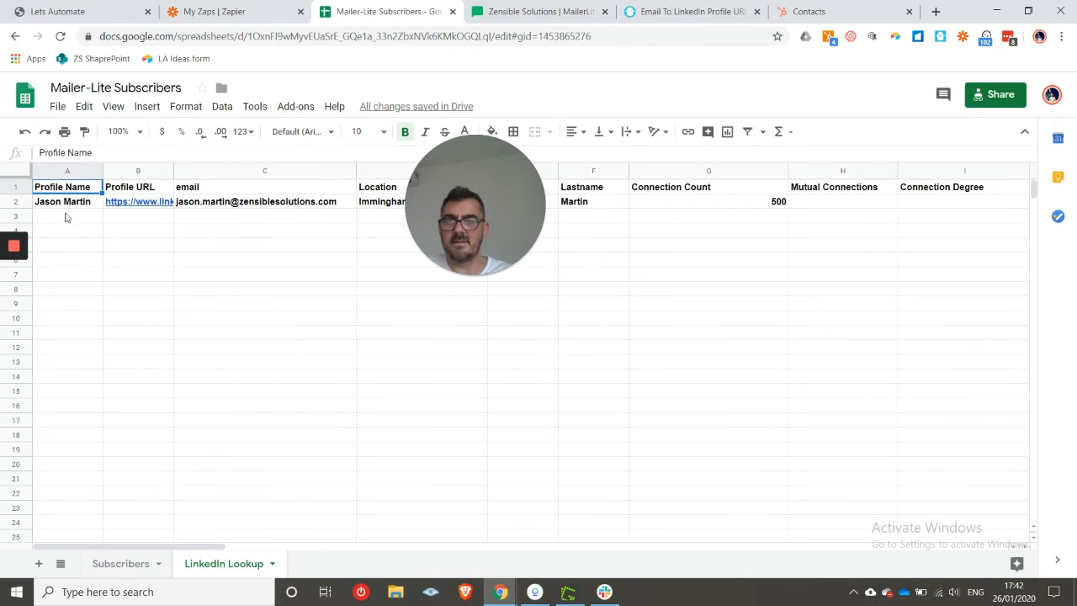
click(16, 202)
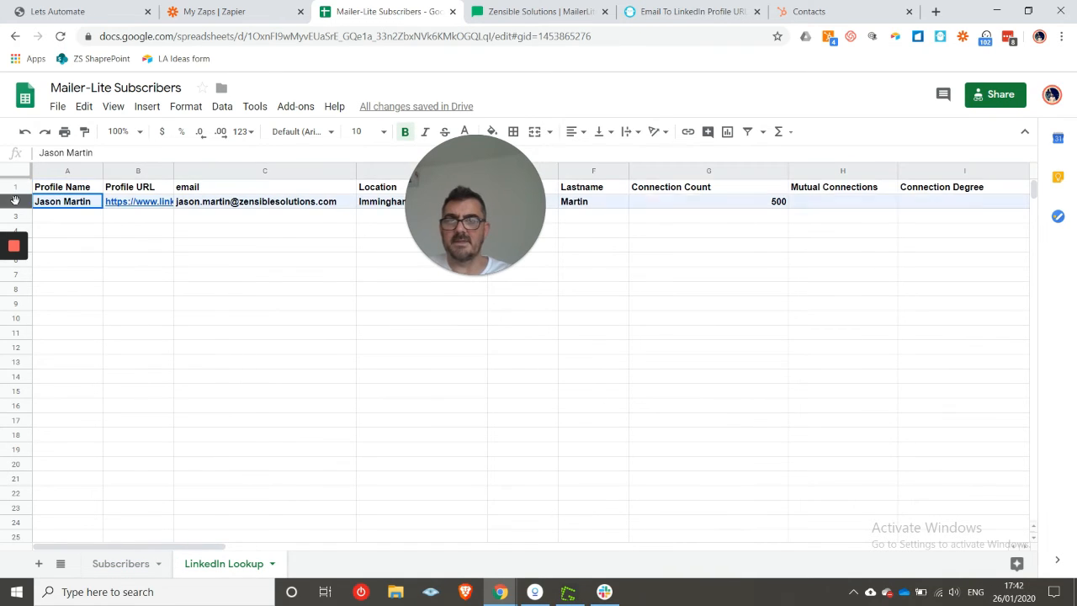
click(133, 563)
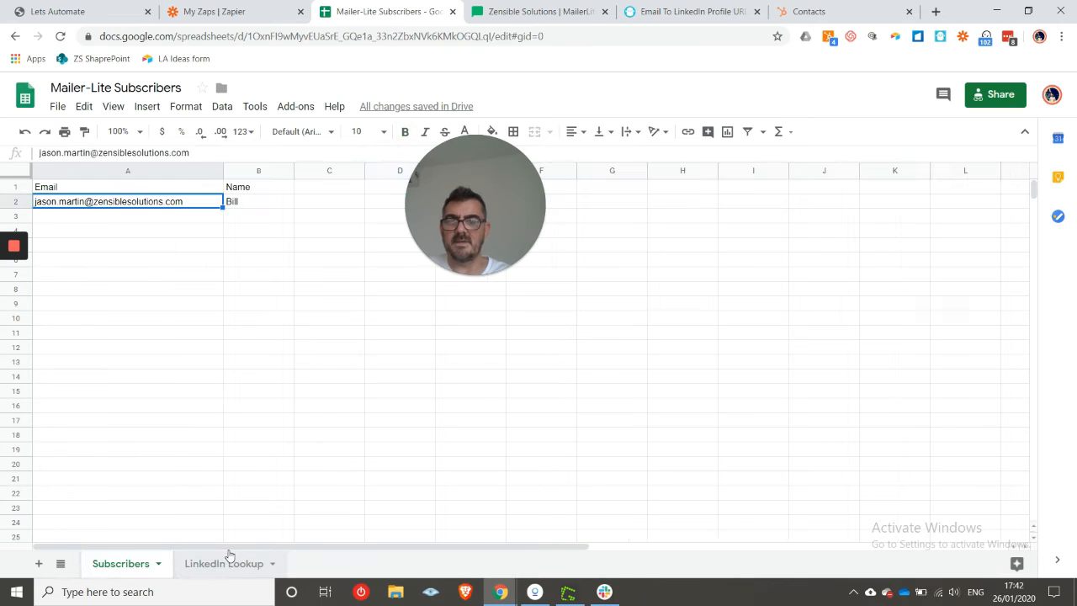
click(235, 566)
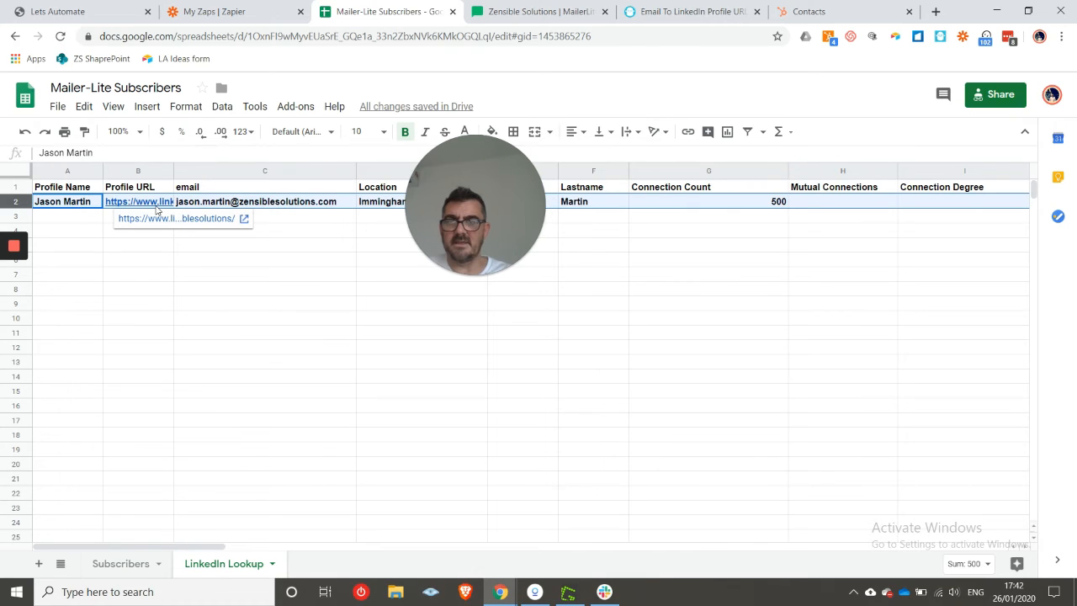
drag(474, 150, 431, 368)
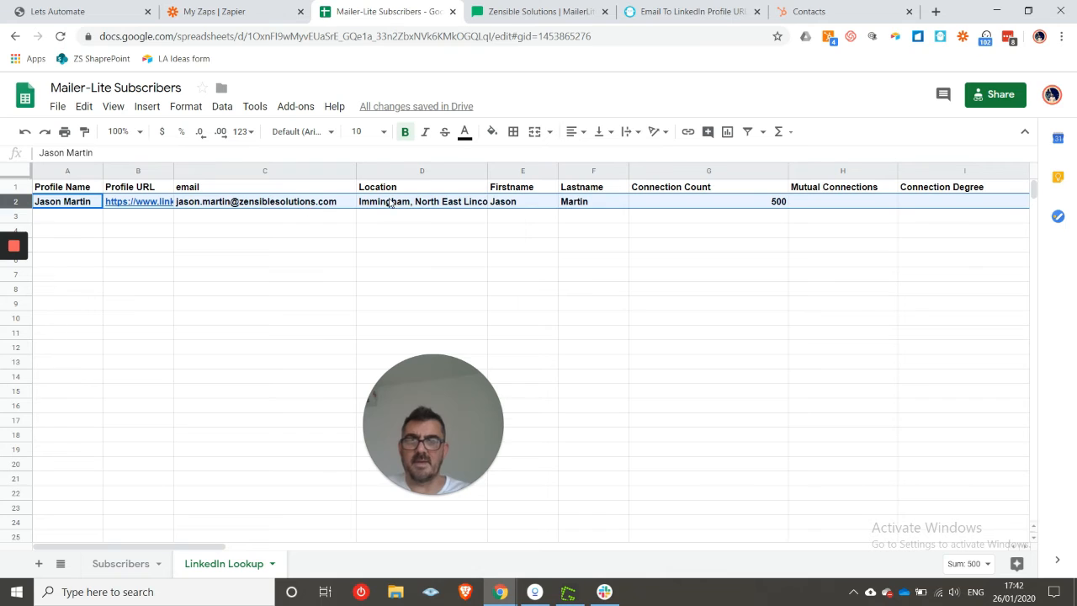
click(428, 202)
click(520, 204)
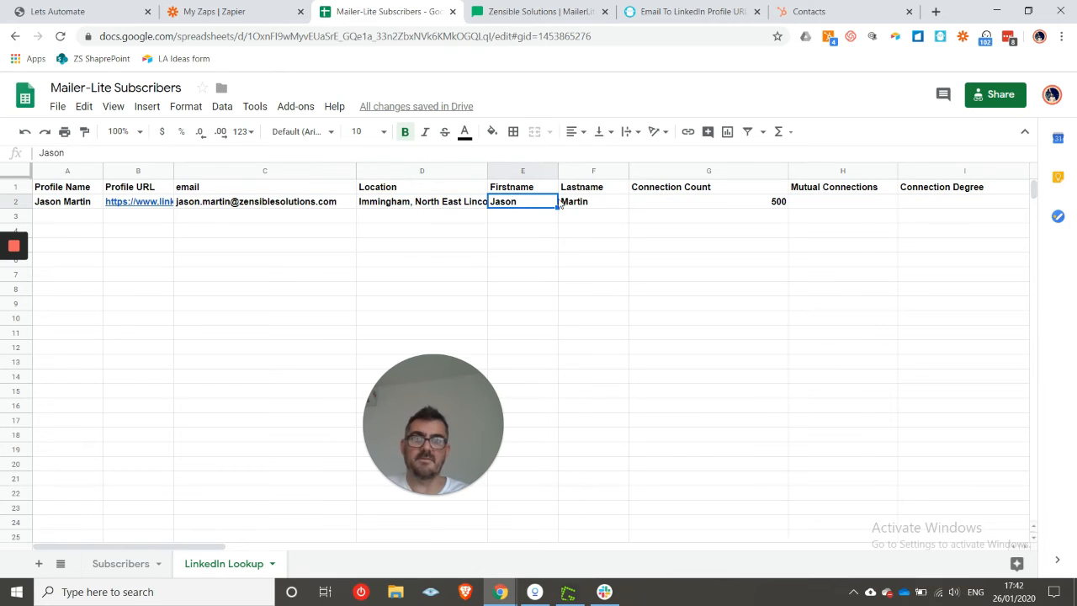
click(574, 203)
click(688, 204)
drag(168, 547, 319, 551)
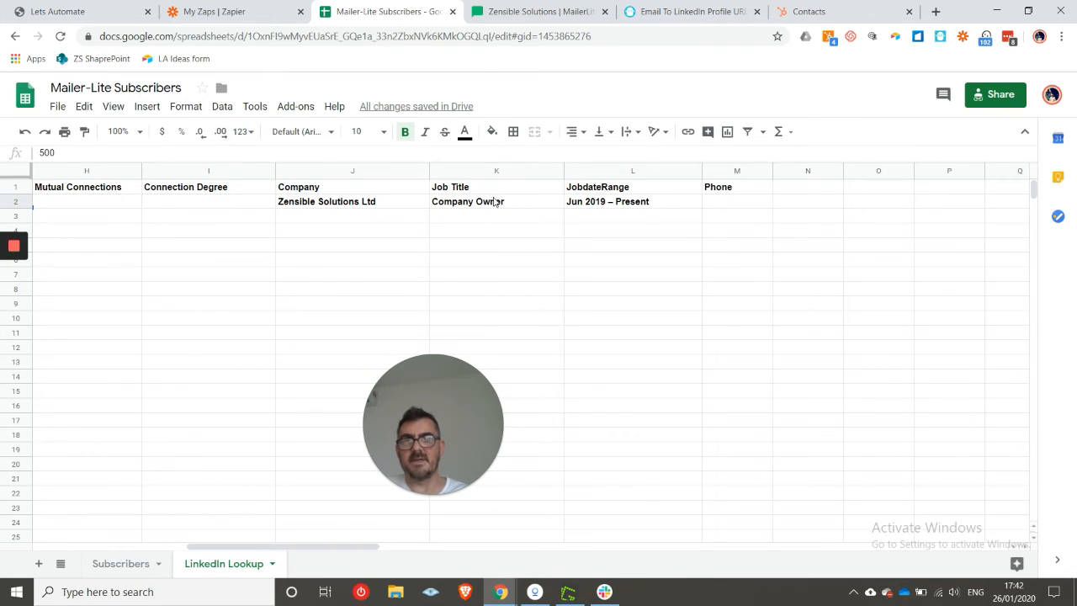
click(643, 206)
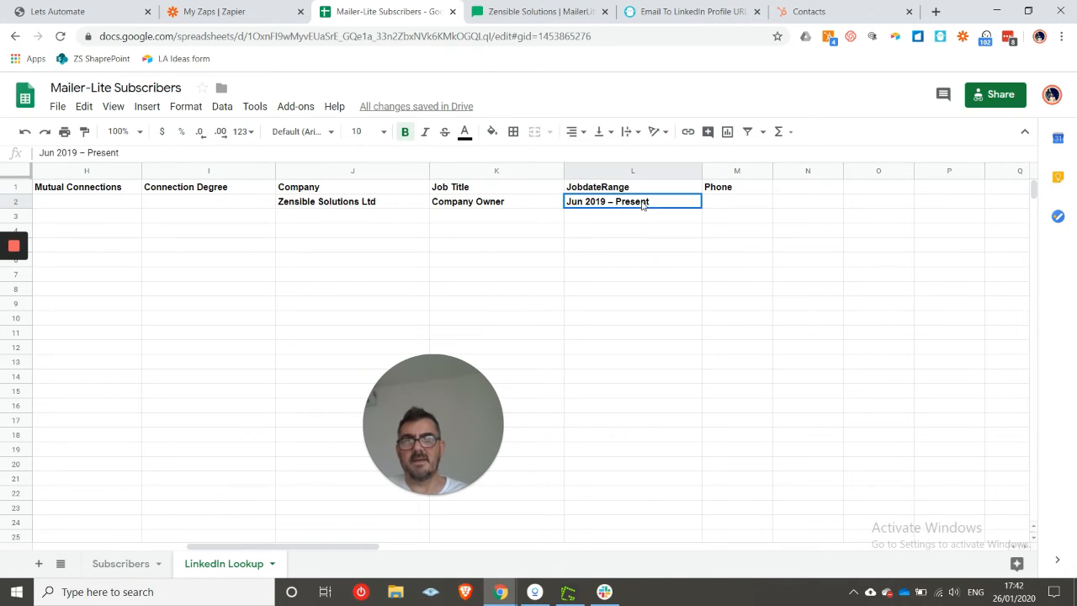
click(729, 207)
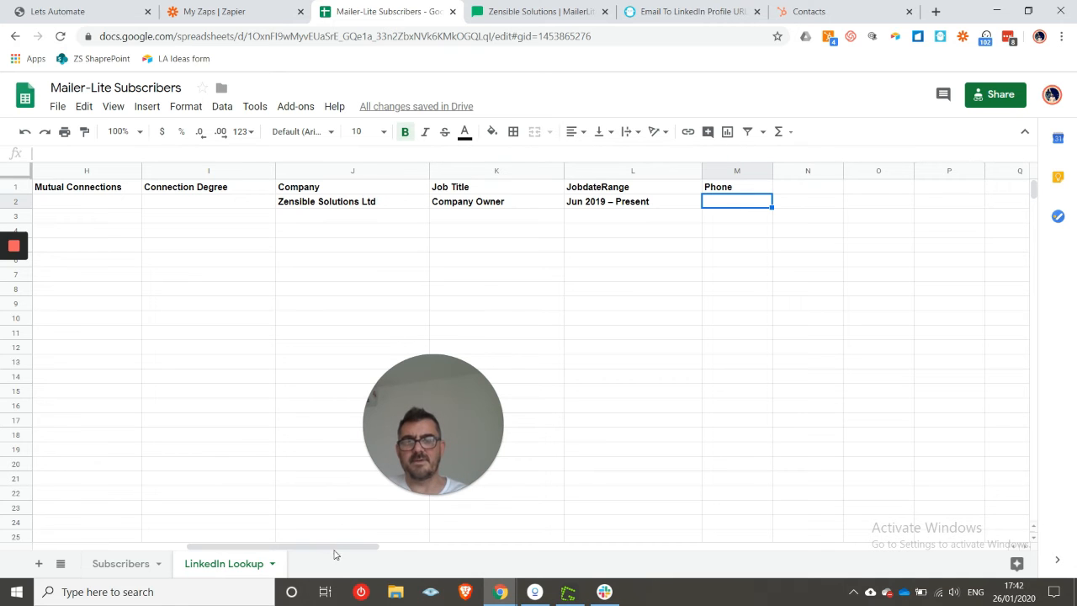
mouse_move(336, 550)
mouse_down()
mouse_move(356, 558)
mouse_move(183, 558)
mouse_move(335, 547)
mouse_up()
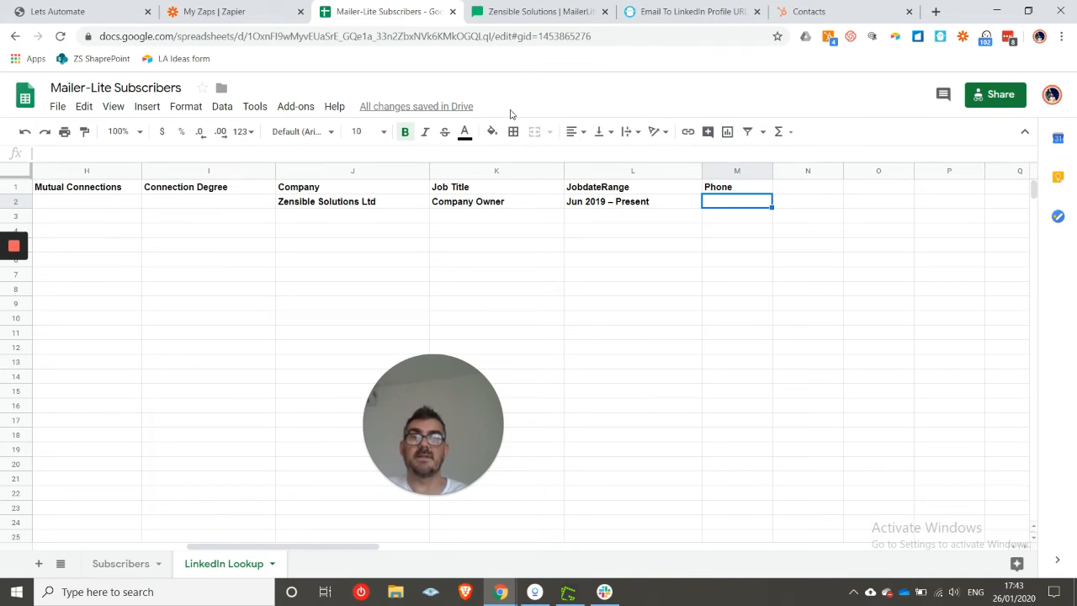
click(261, 7)
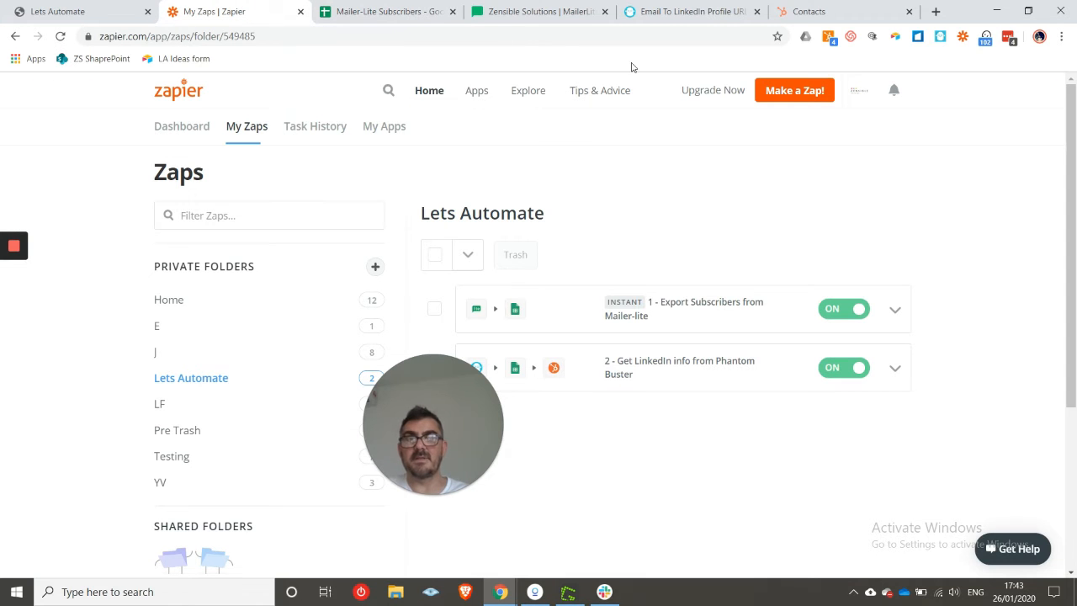
- Refresh the HubSpot contacts list and open all properties of the new subscriber contact
click(808, 11)
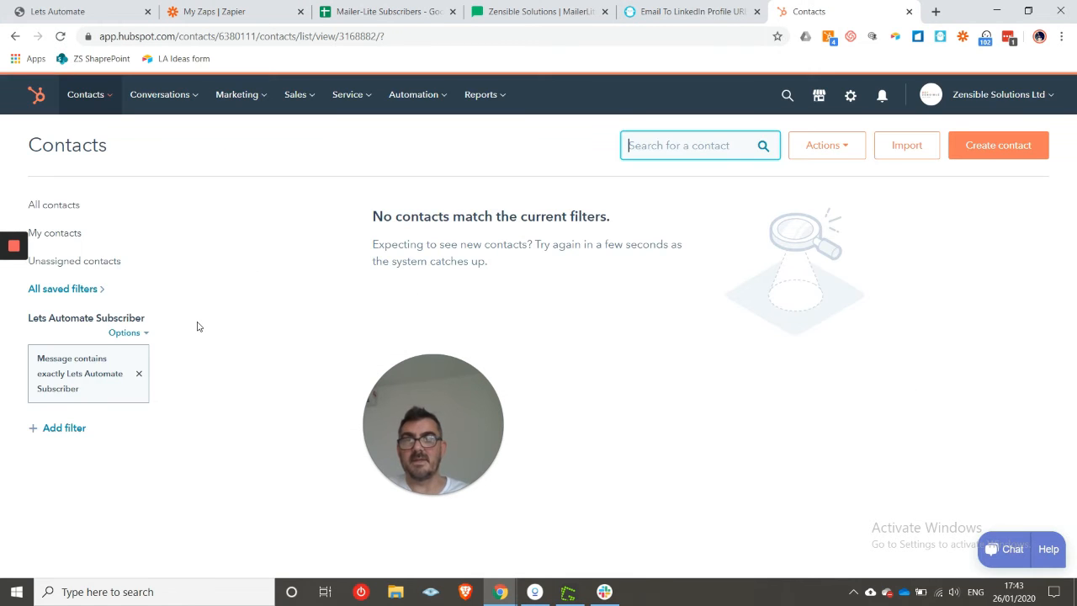
click(61, 36)
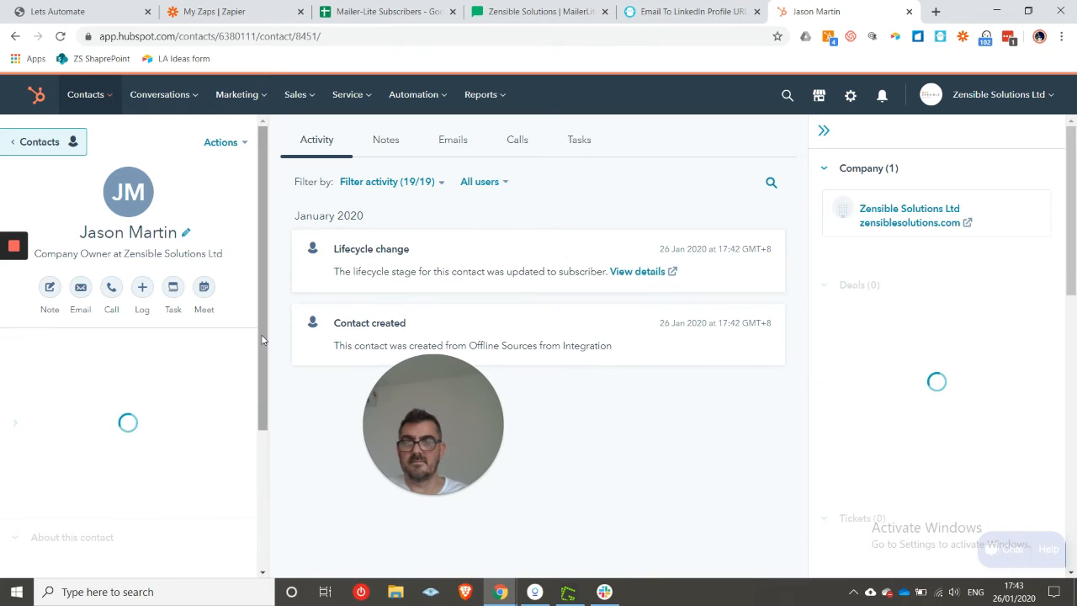
drag(262, 335, 282, 495)
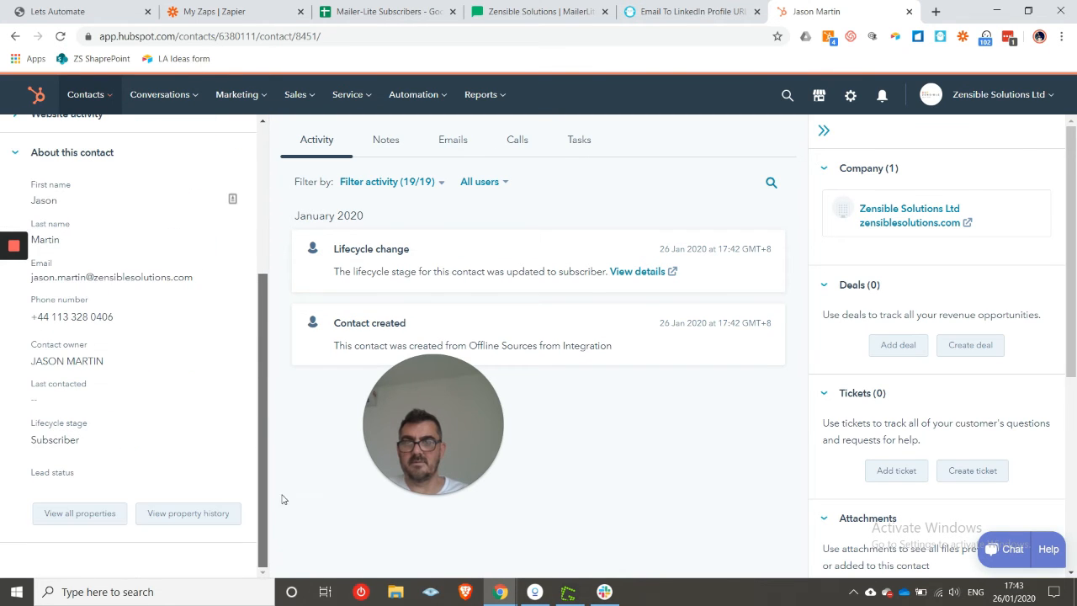
click(97, 515)
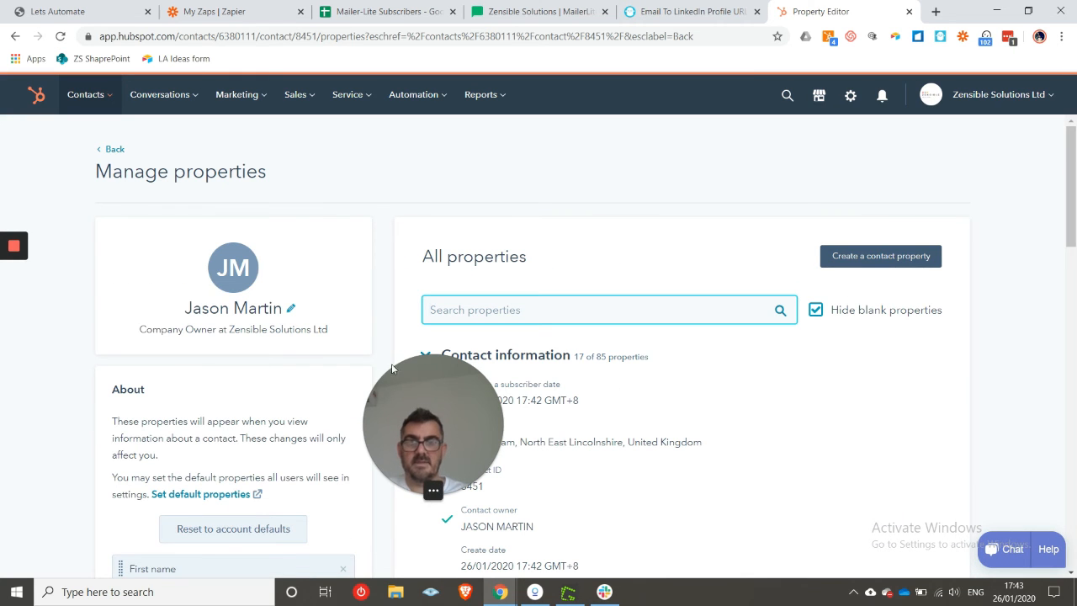
- Scroll the Property Editor to confirm the LinkedIn URL, 500 connections and Offline Sources original source
drag(431, 383, 231, 298)
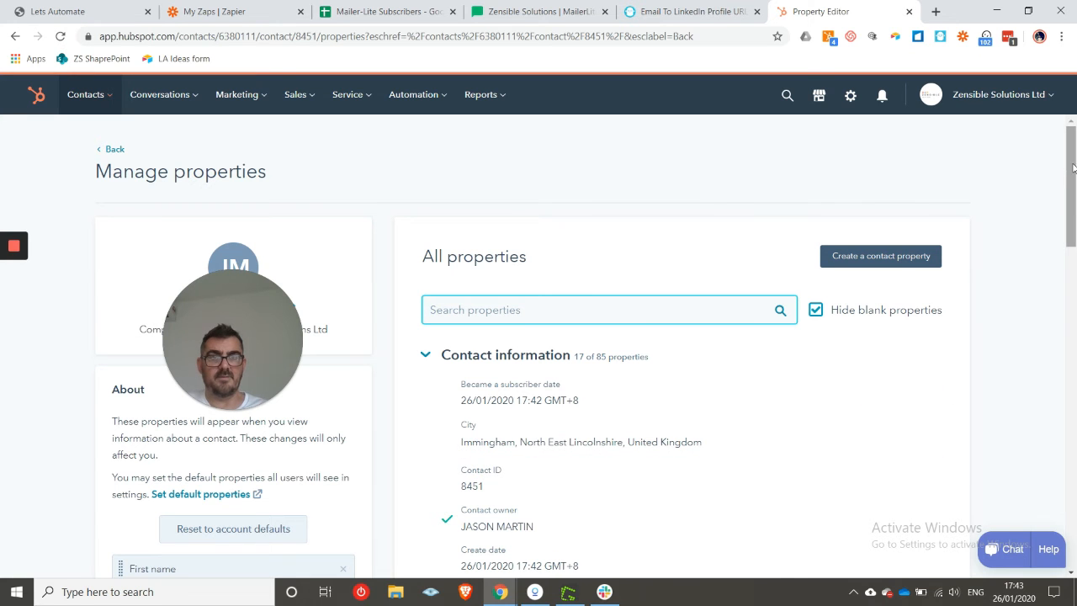
drag(1073, 168, 1075, 261)
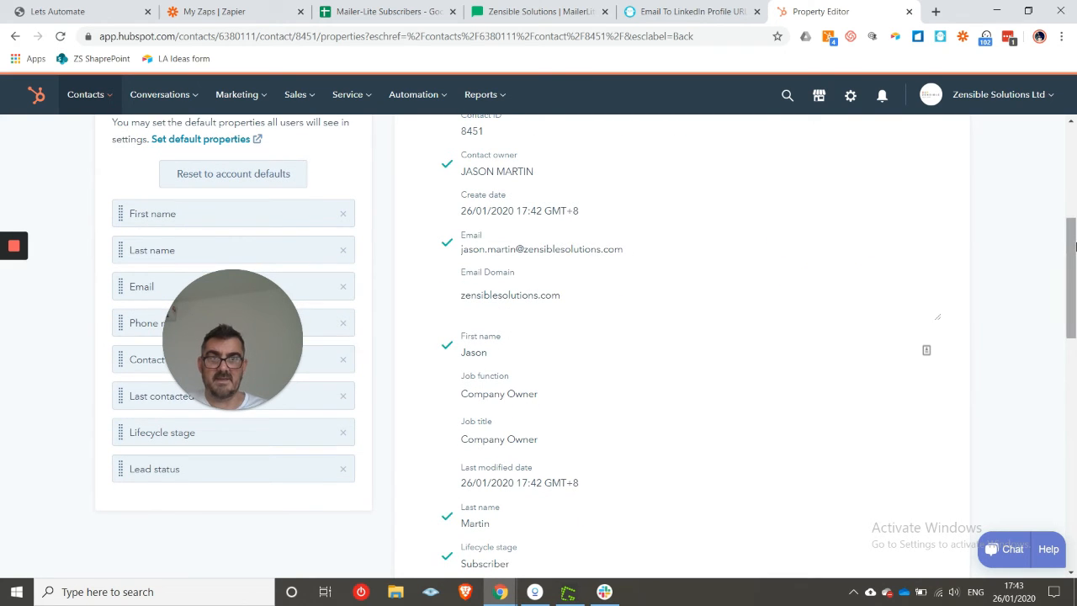
drag(1075, 255, 1074, 312)
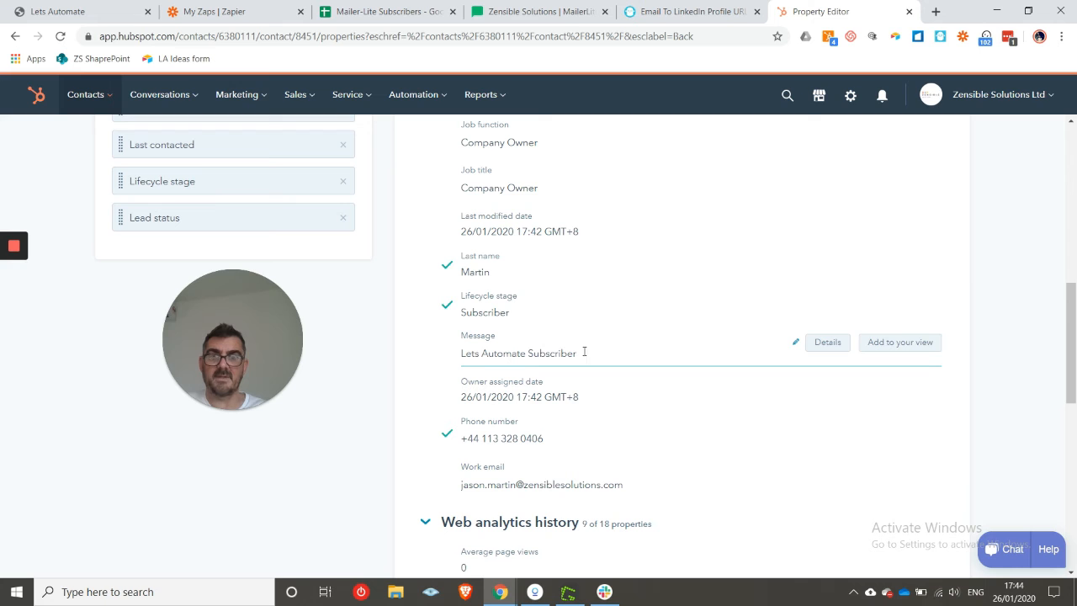
drag(1075, 351, 1075, 520)
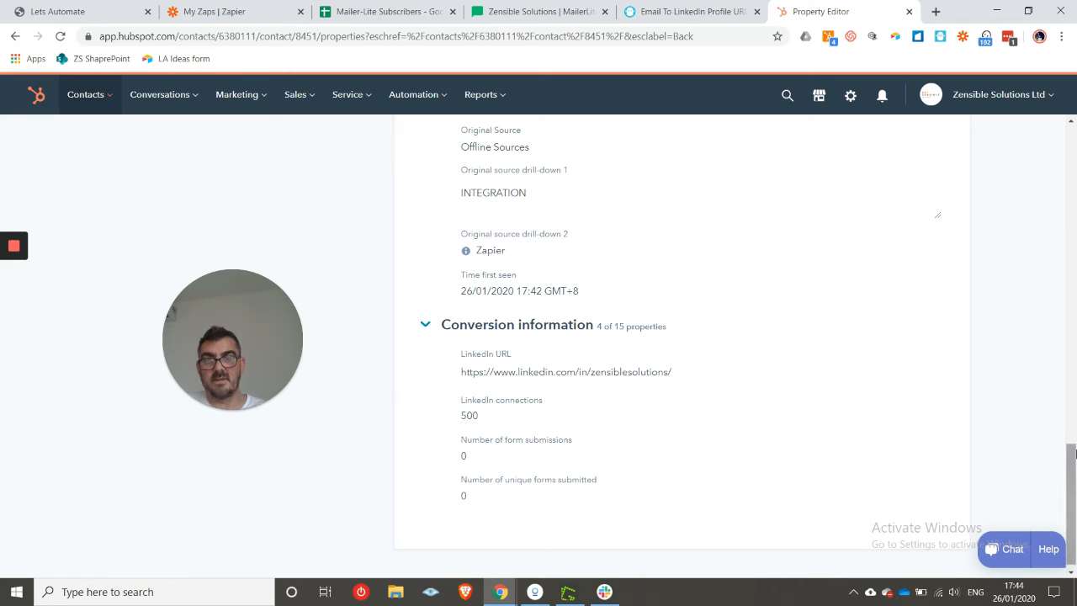
drag(1075, 468, 1075, 431)
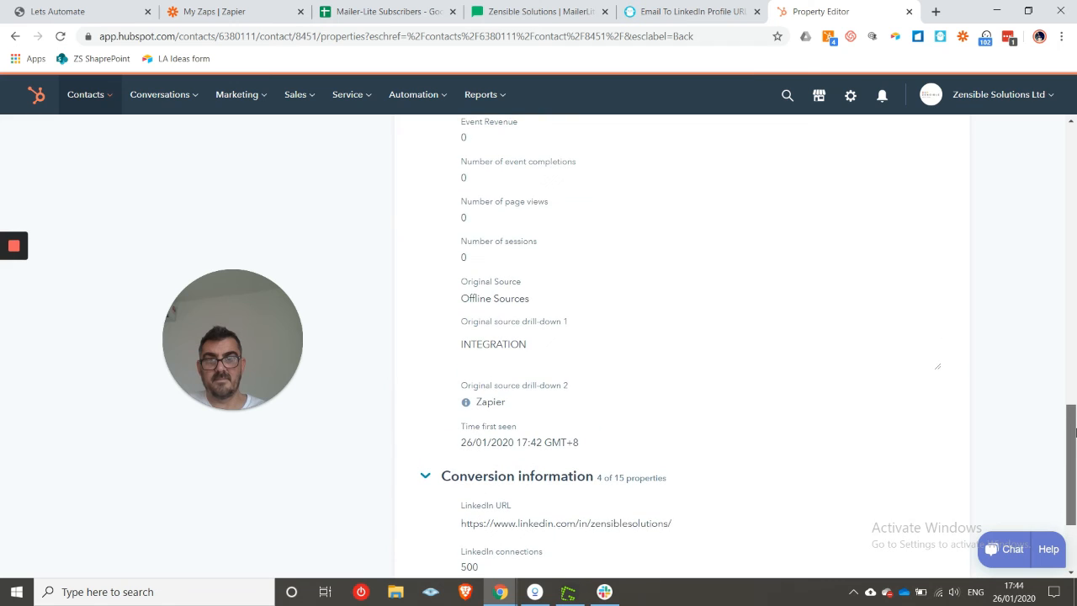
click(382, 11)
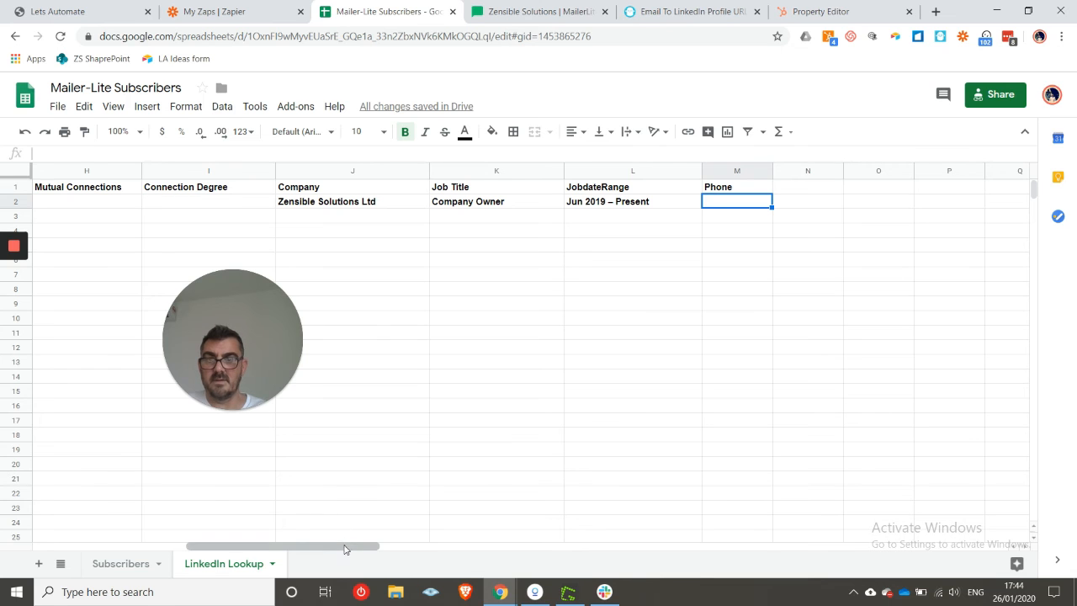
- Check the empty Mutual Connections (H2) and Connection Degree (I2) cells against HubSpot's contact properties
drag(343, 547, 275, 559)
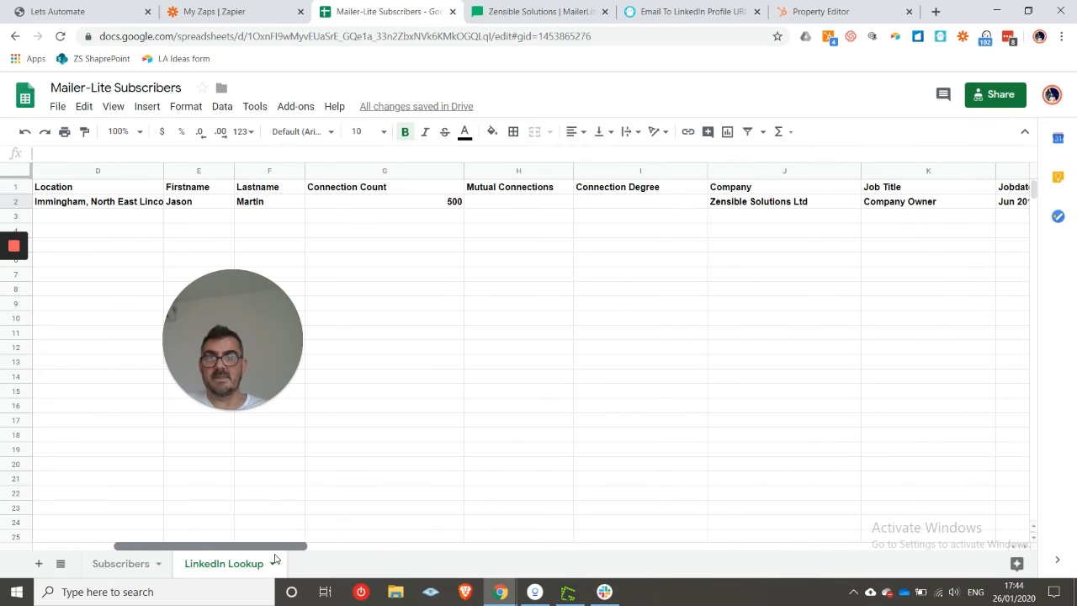
click(538, 208)
click(612, 204)
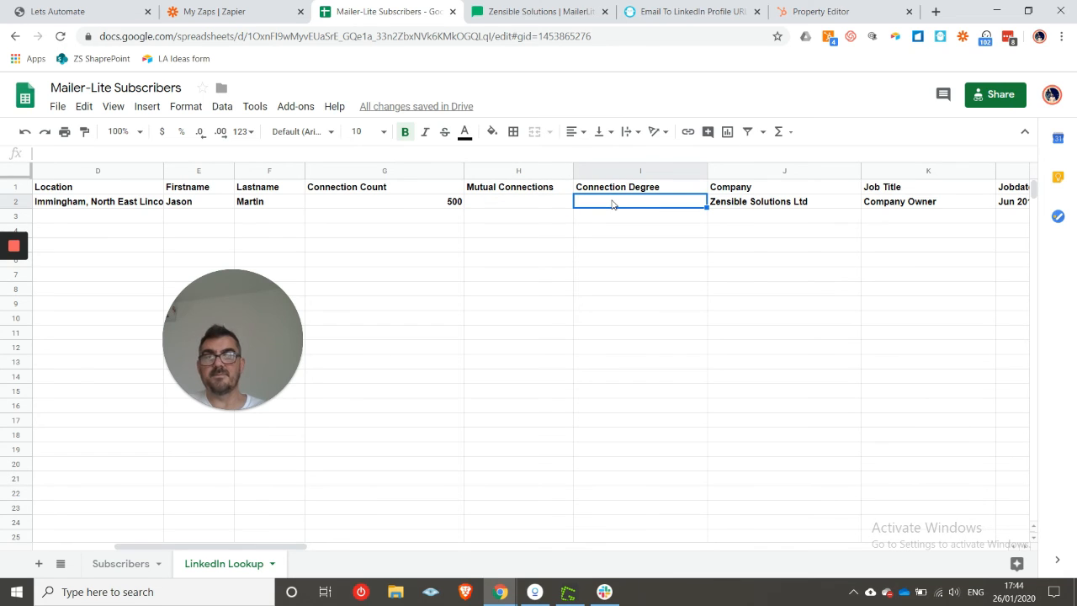
click(531, 206)
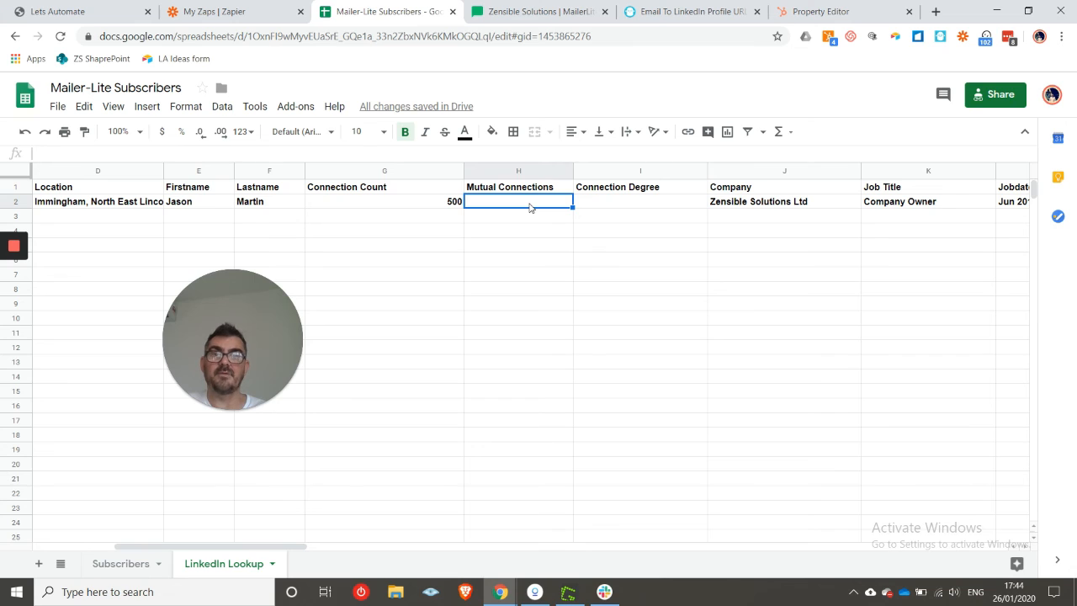
click(634, 206)
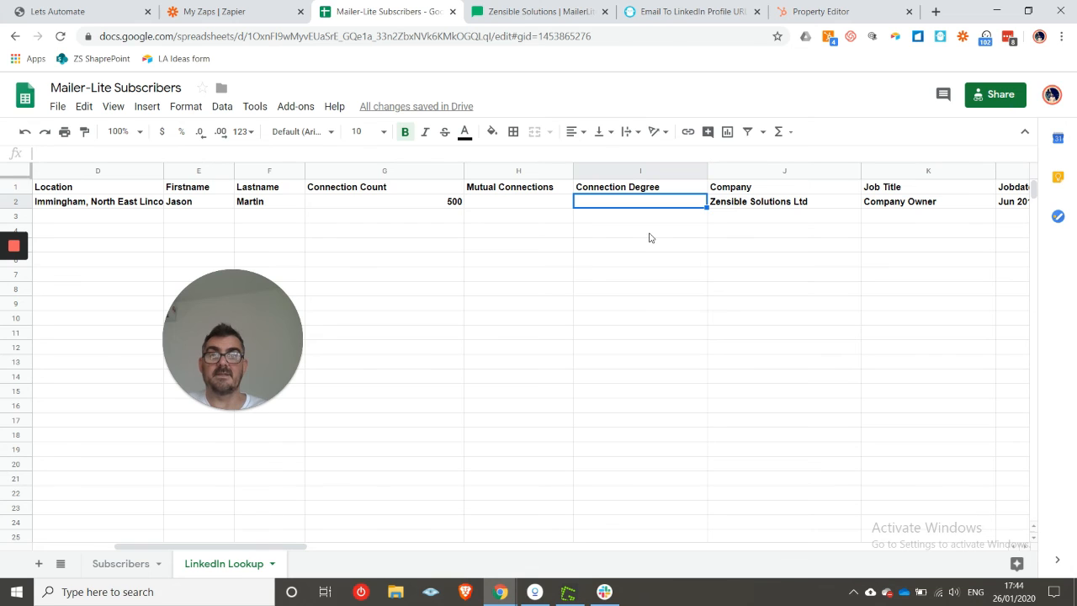
click(840, 5)
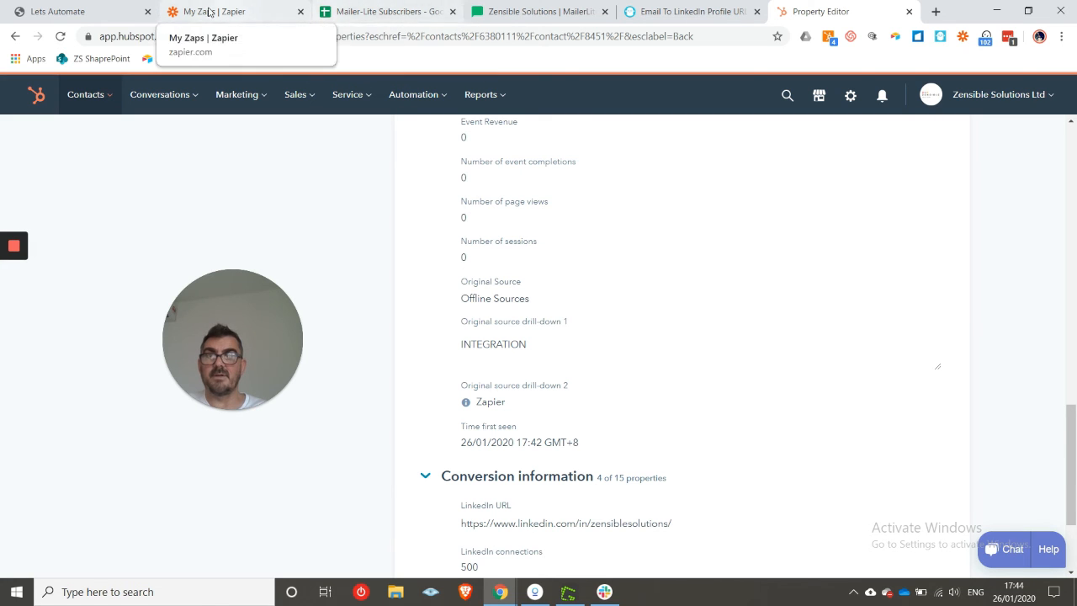
- Review the Lets Automate signup page, the Subscribers sheet and the PhantomBuster LinkedIn URL finder
click(78, 6)
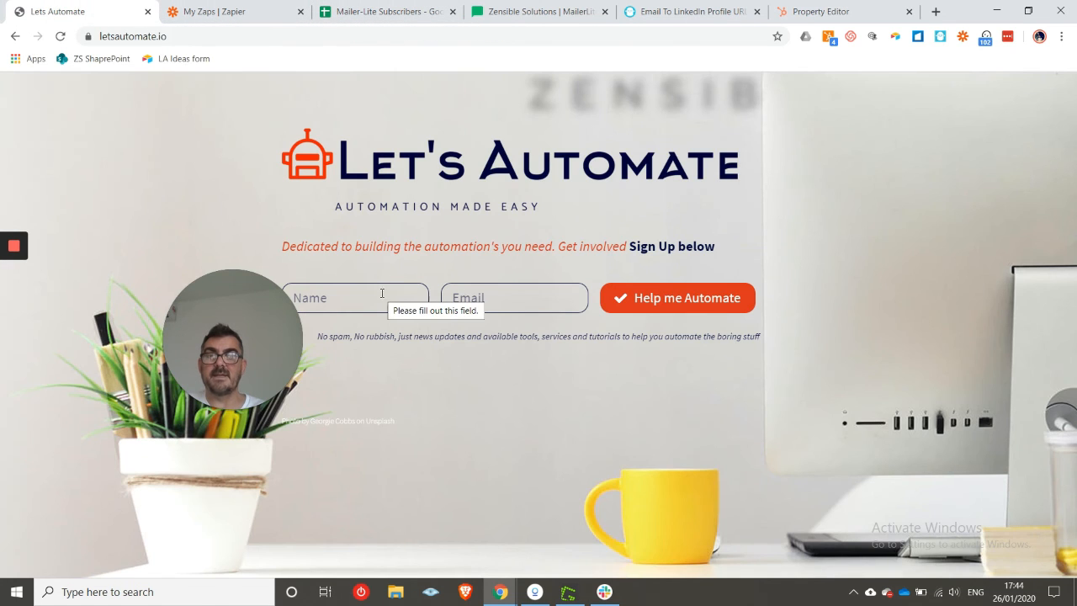
click(249, 13)
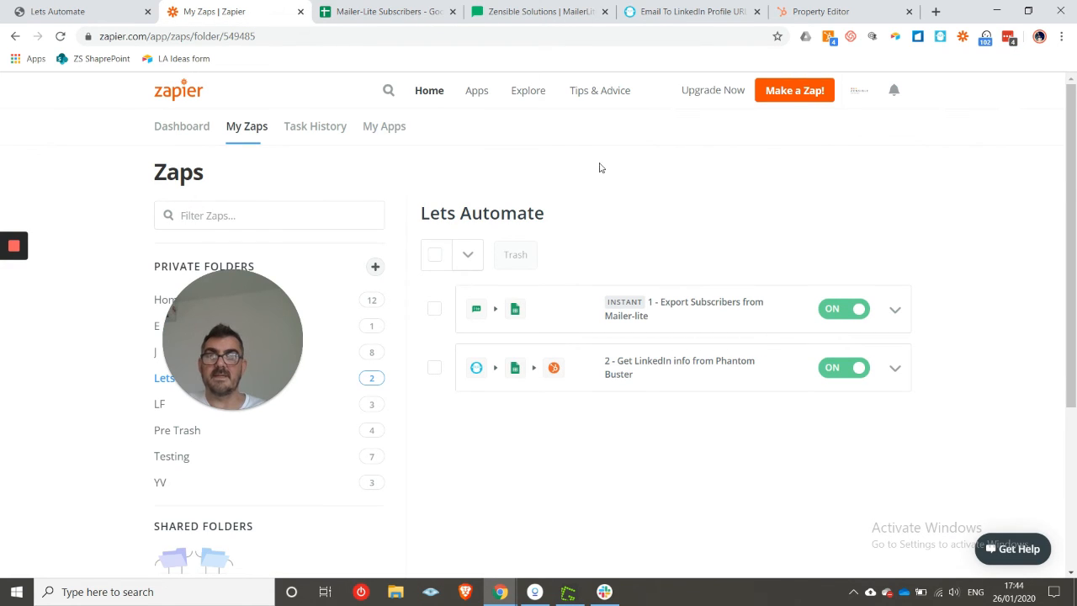
click(423, 8)
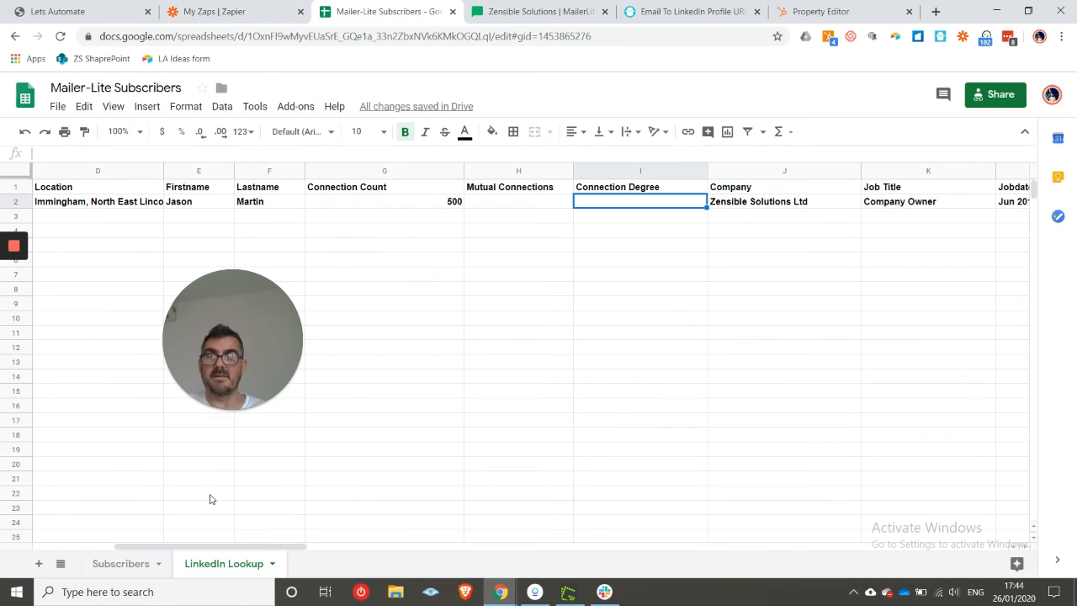
click(144, 568)
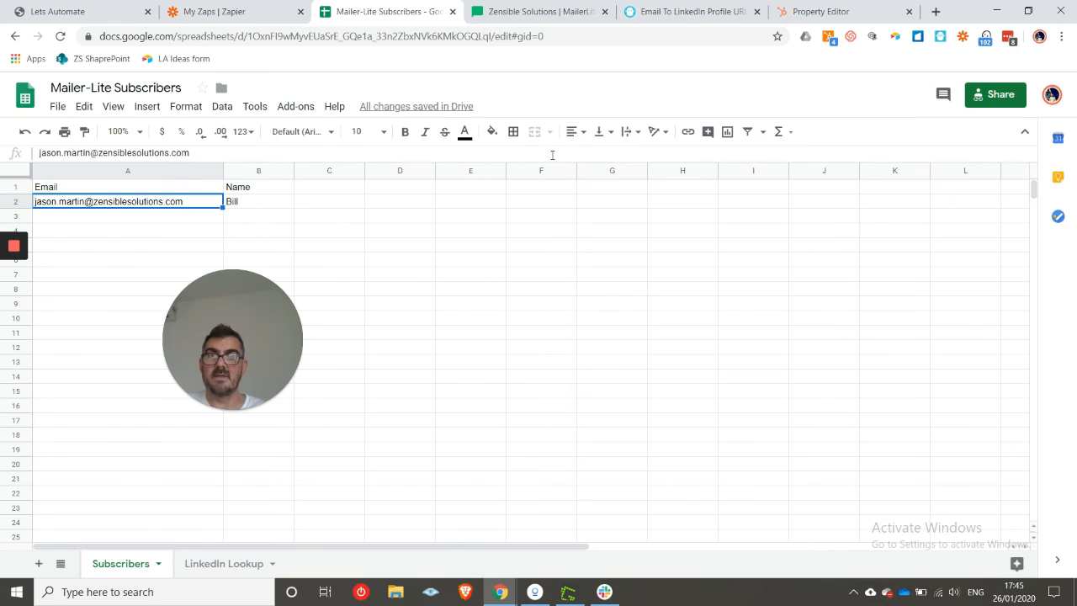
click(690, 7)
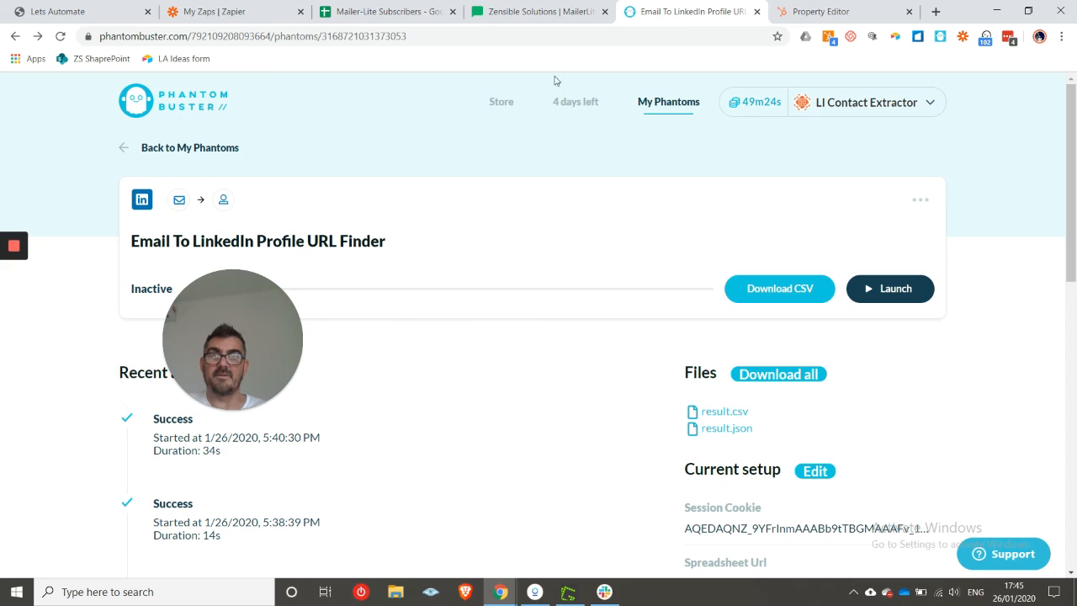
- Recheck the spreadsheet and phantom, then show the actions for the Get LinkedIn info zap
click(434, 11)
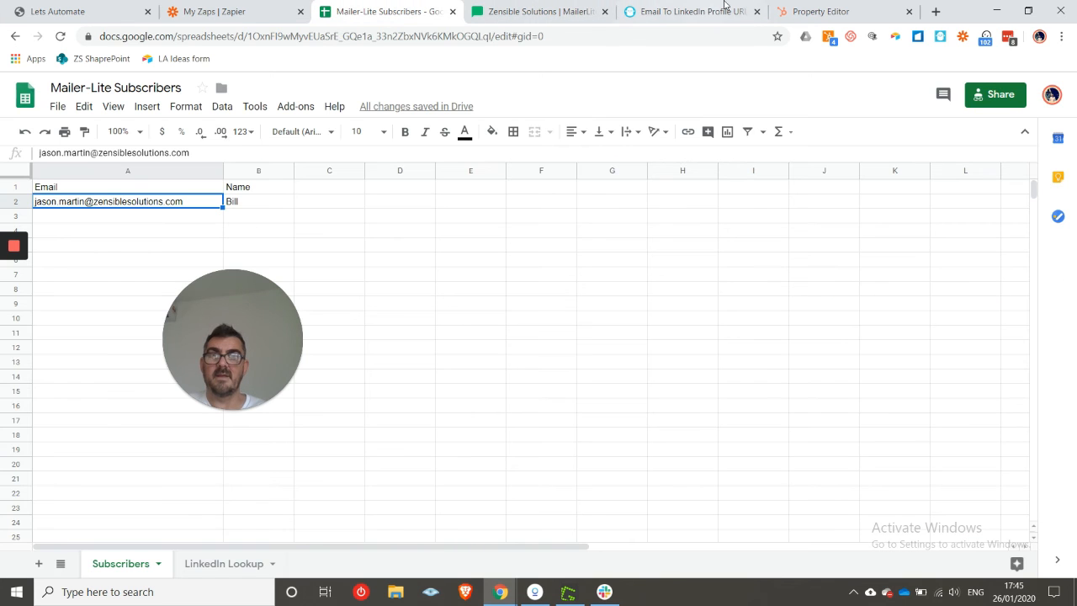
click(725, 11)
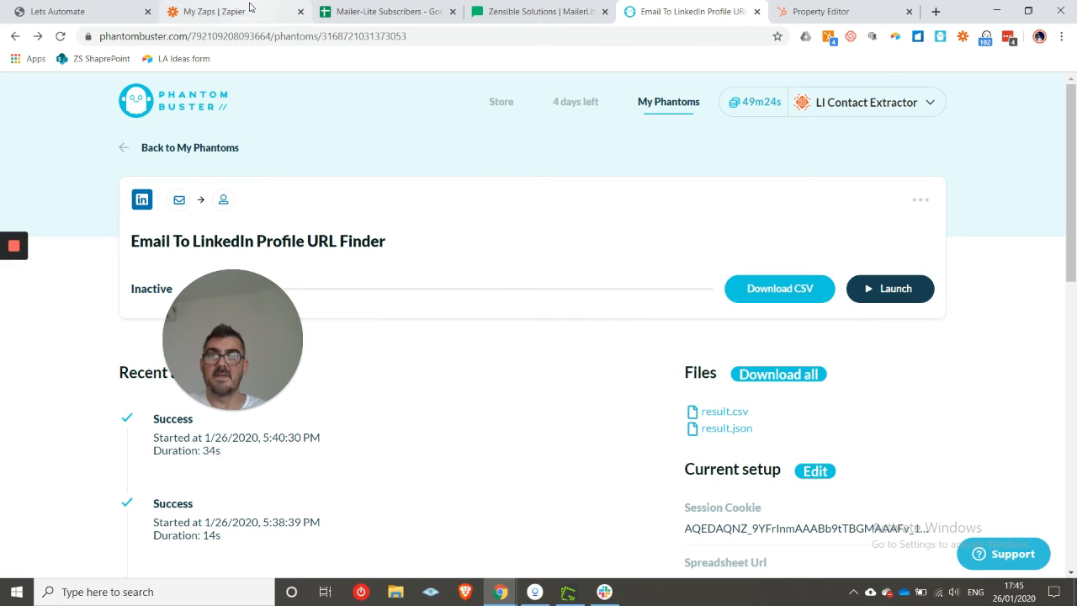
click(281, 11)
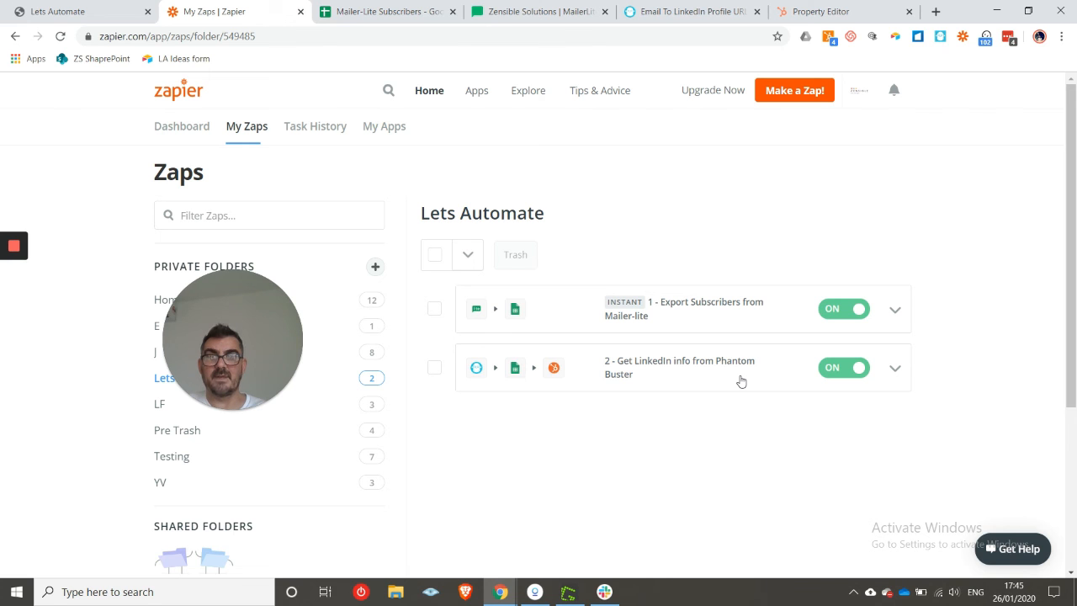
click(669, 7)
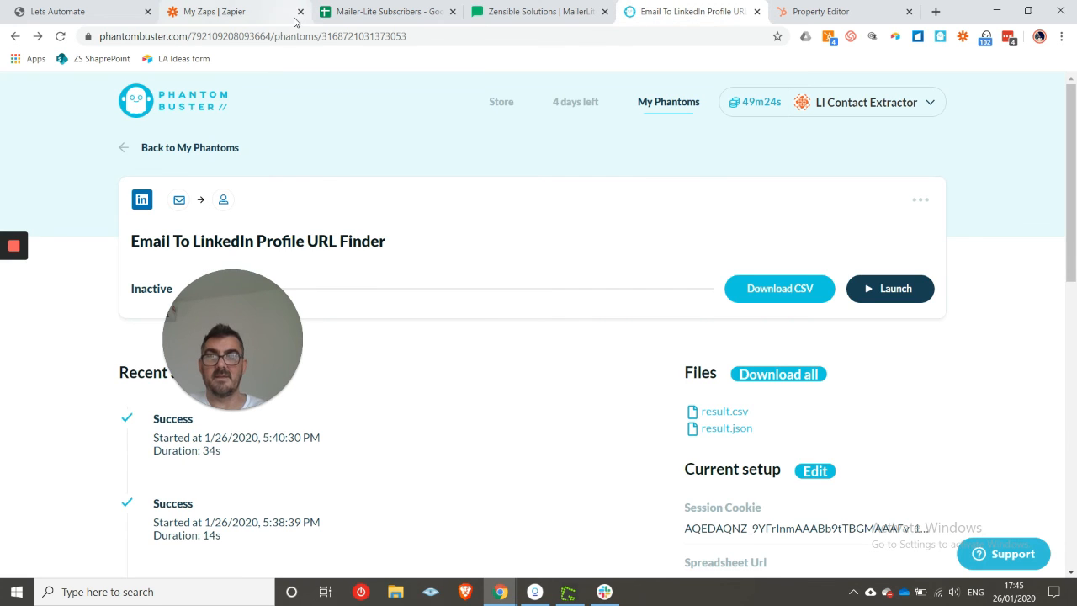
click(249, 8)
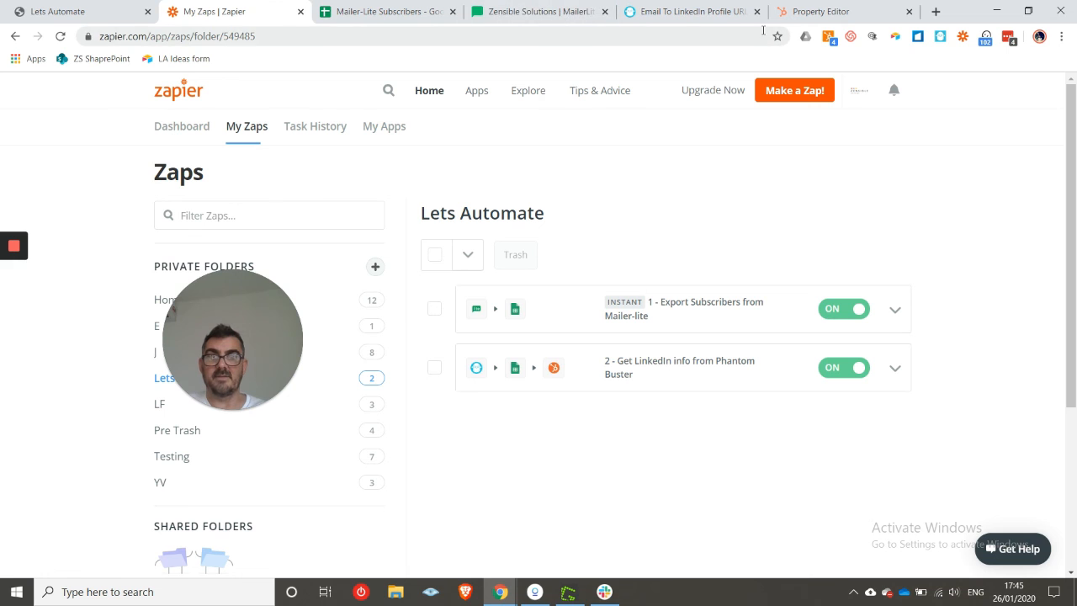
click(896, 368)
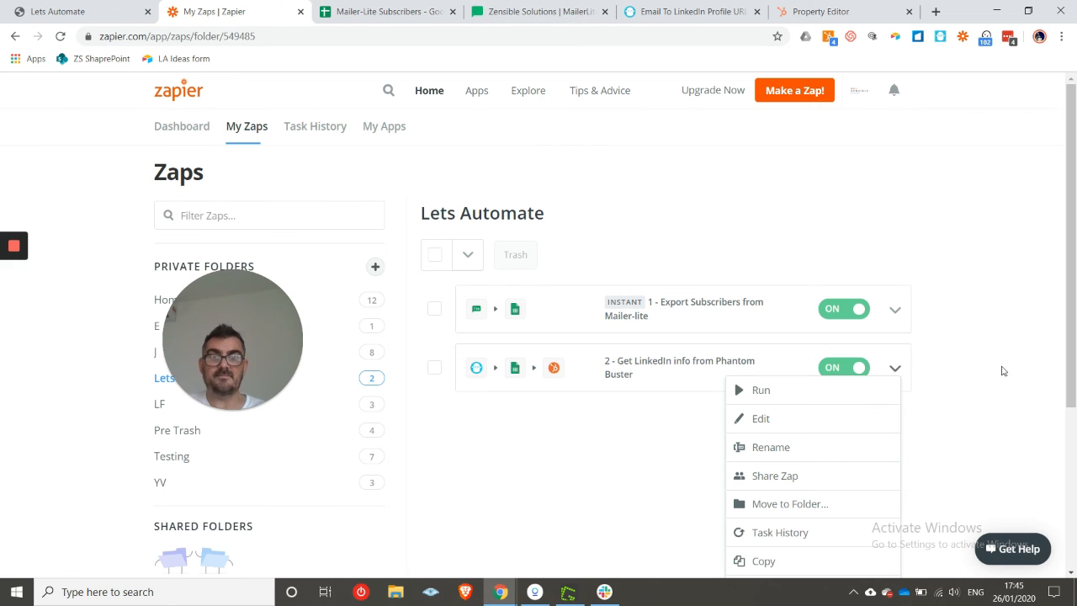
- Edit the Get LinkedIn info zap to view its PhantomBuster, Google Sheets and HubSpot steps
click(818, 420)
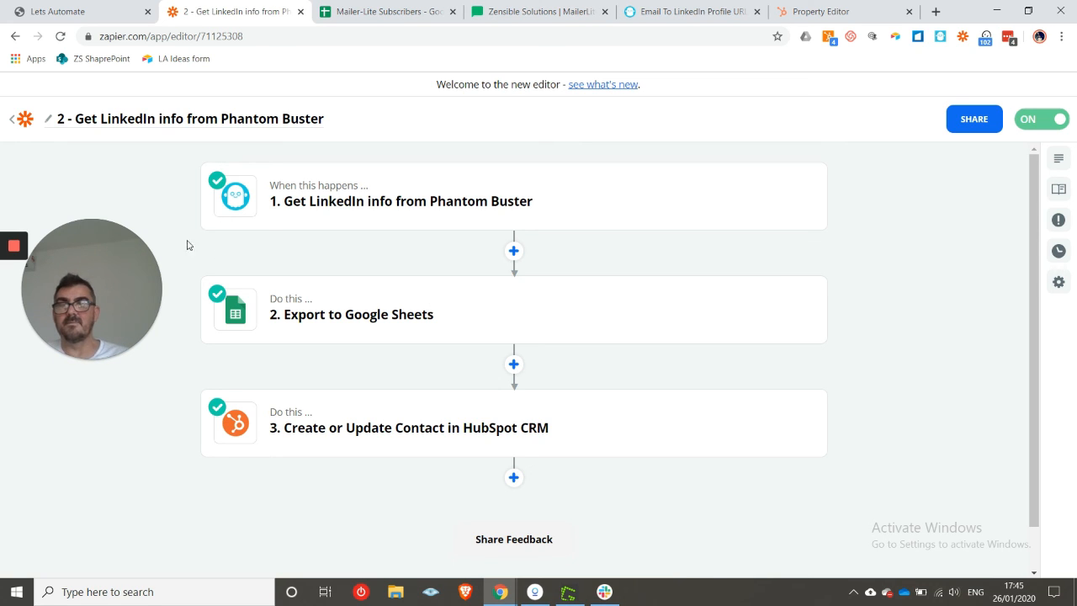
drag(118, 230, 349, 227)
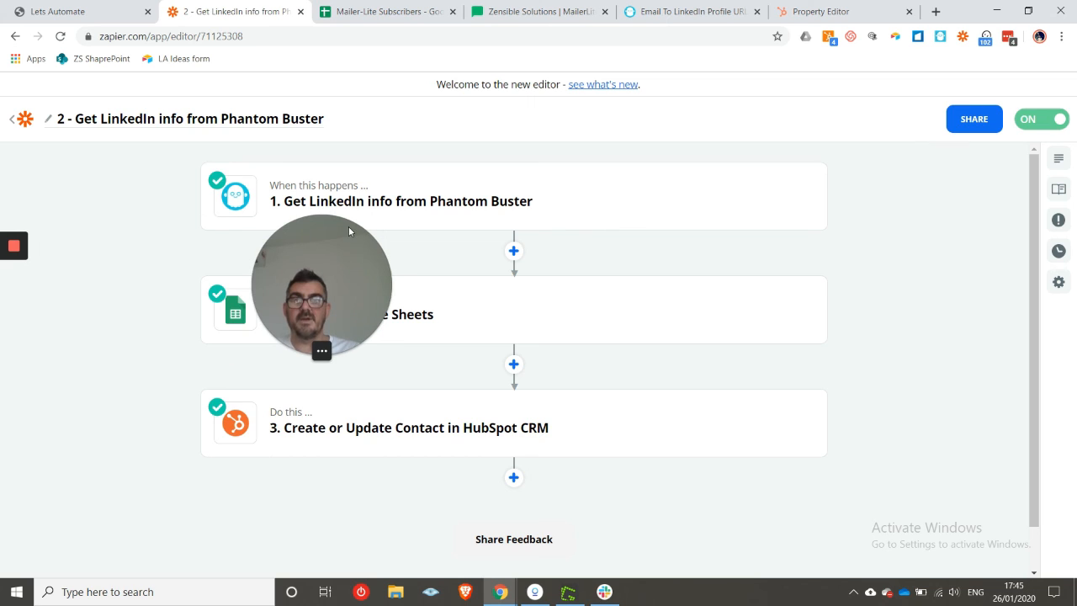